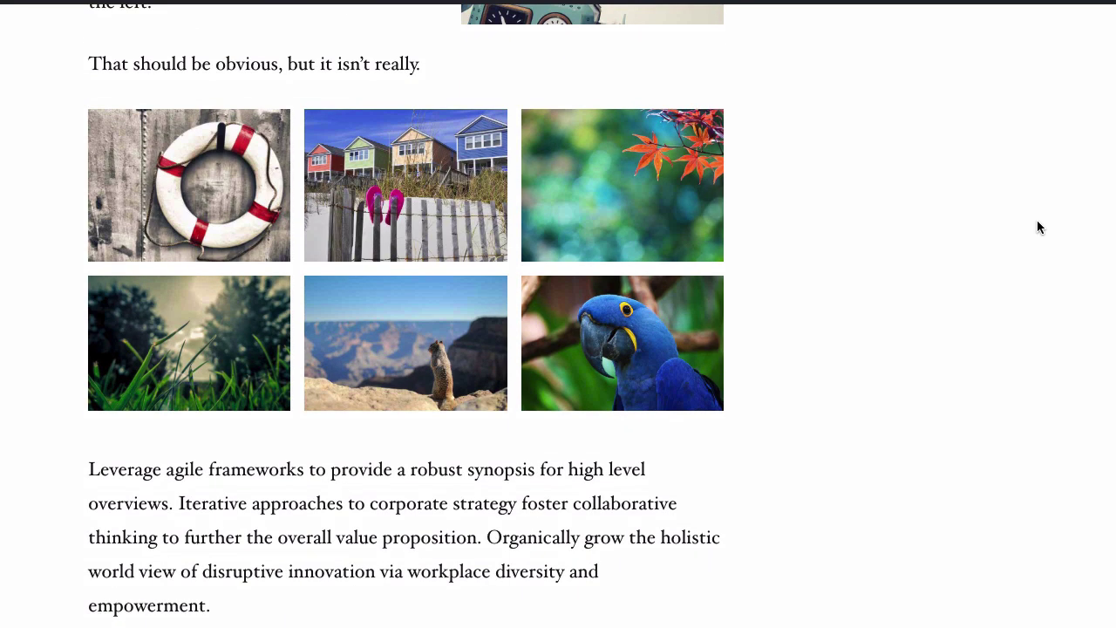
# Look over the published post's paragraphs, robot image and photo gallery
pyautogui.scroll(6, 1037, 227)
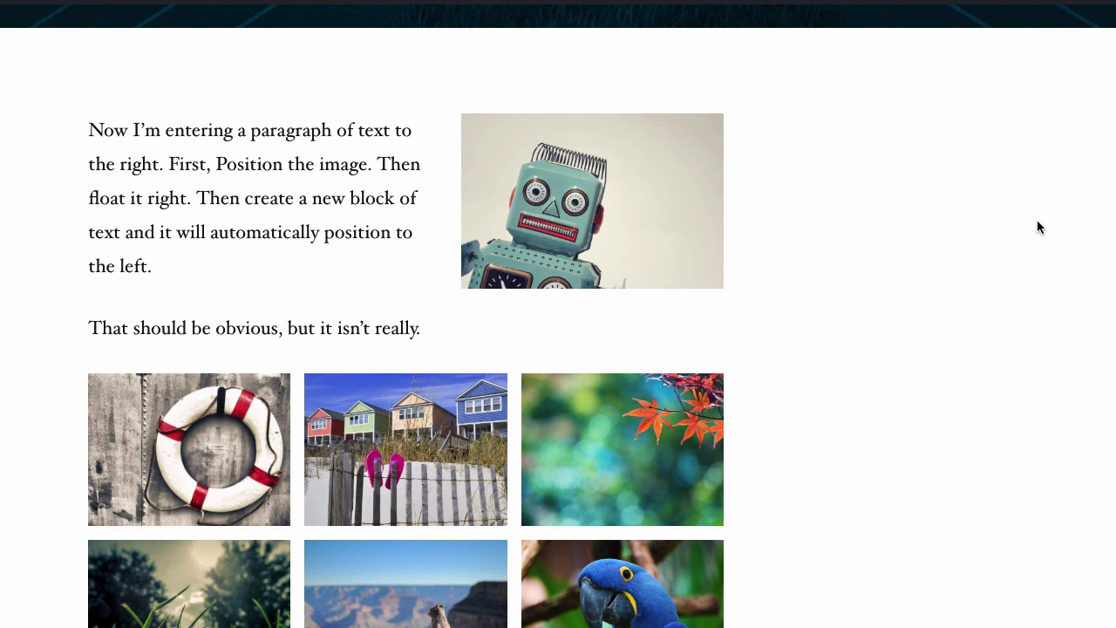
pyautogui.scroll(-1, 1037, 227)
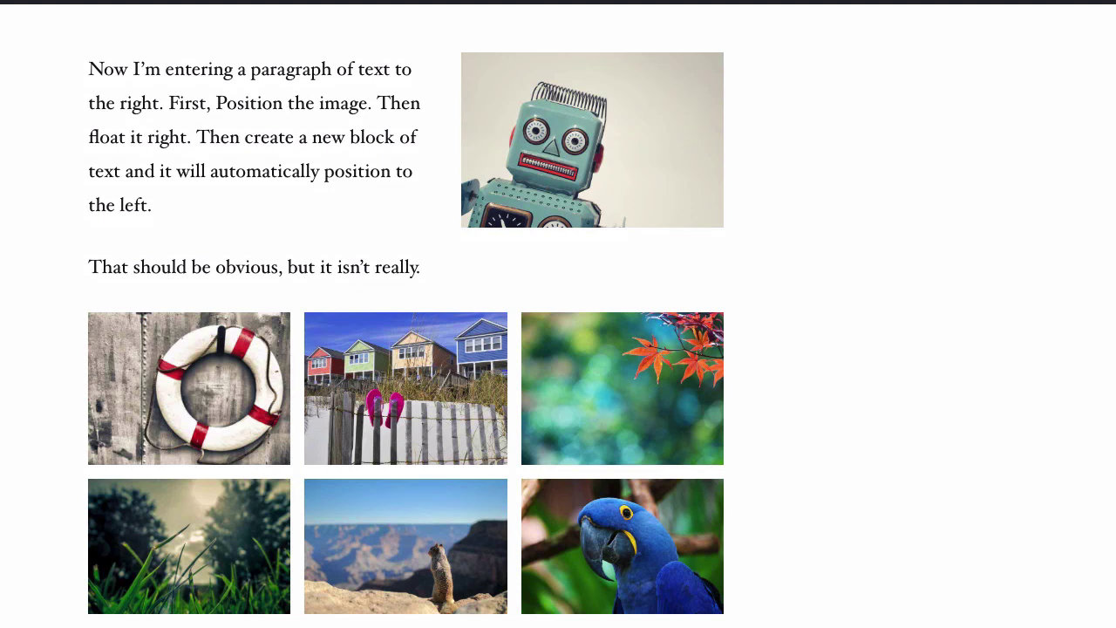
pyautogui.scroll(-1, 602, 584)
pyautogui.scroll(1, 405, 314)
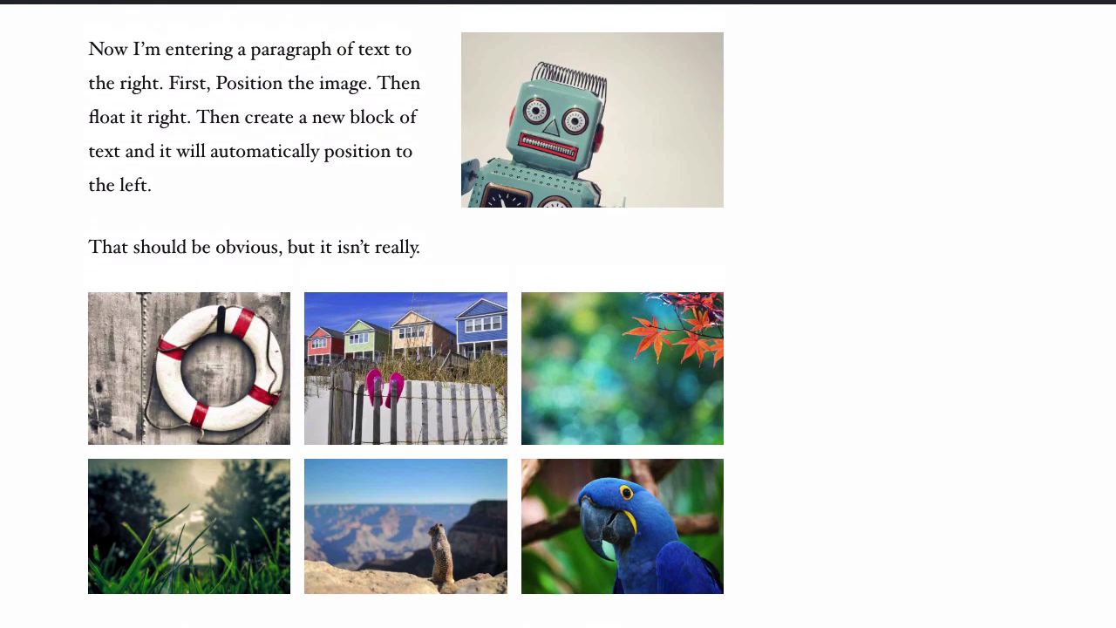
pyautogui.scroll(1, 406, 330)
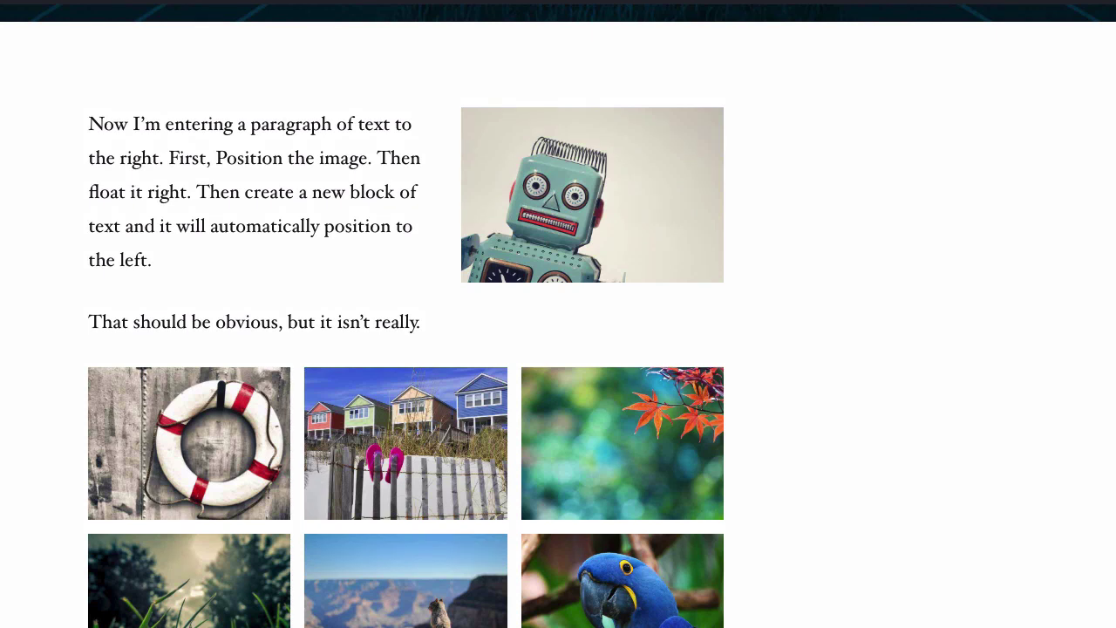
pyautogui.scroll(1, 690, 107)
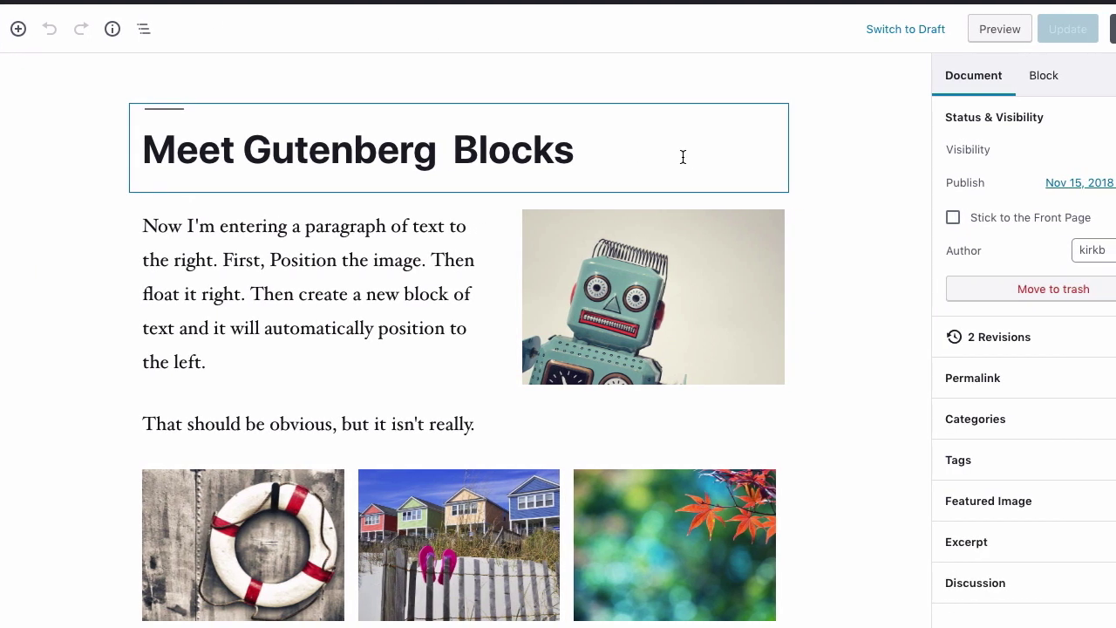
# Examine the title, paragraph, image and gallery blocks of the post in the editor, selecting each for its tools and settings
pyautogui.click(683, 157)
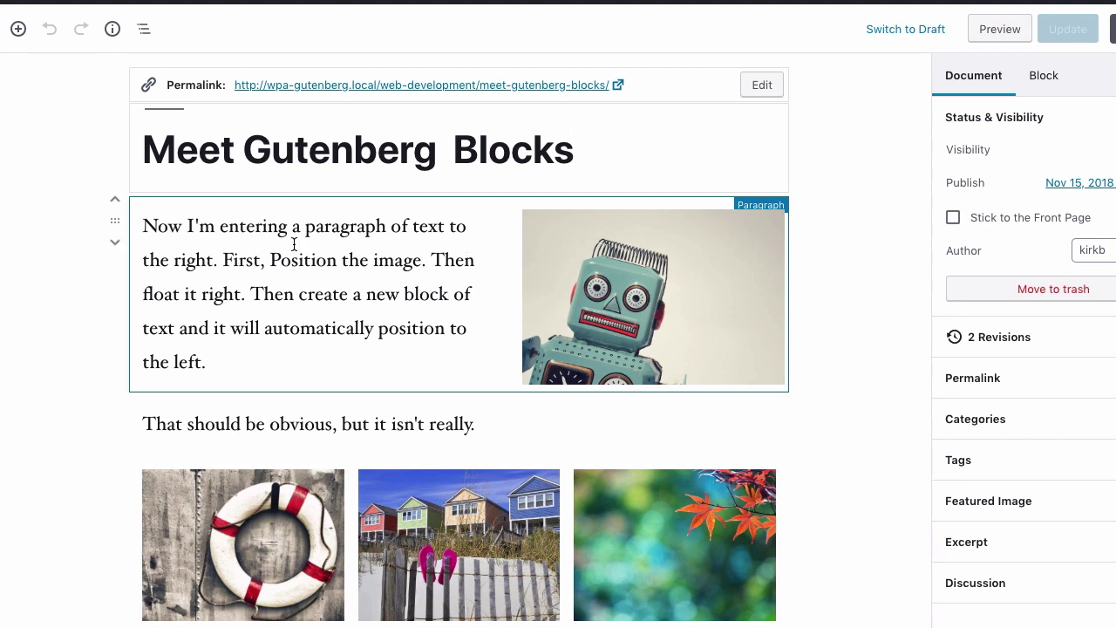
pyautogui.click(343, 260)
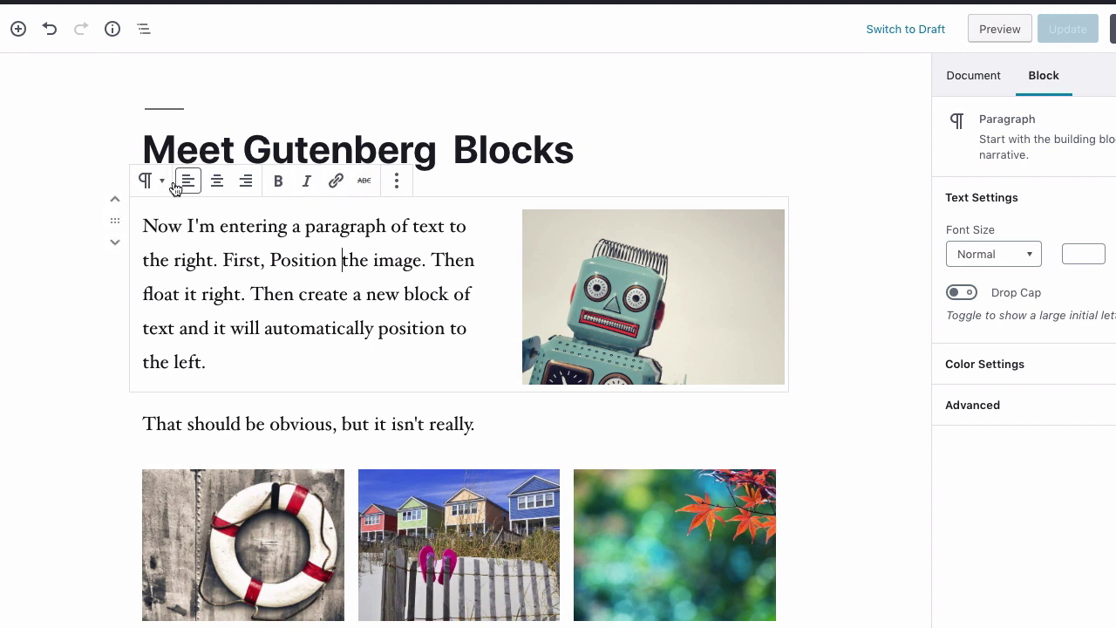
pyautogui.click(703, 290)
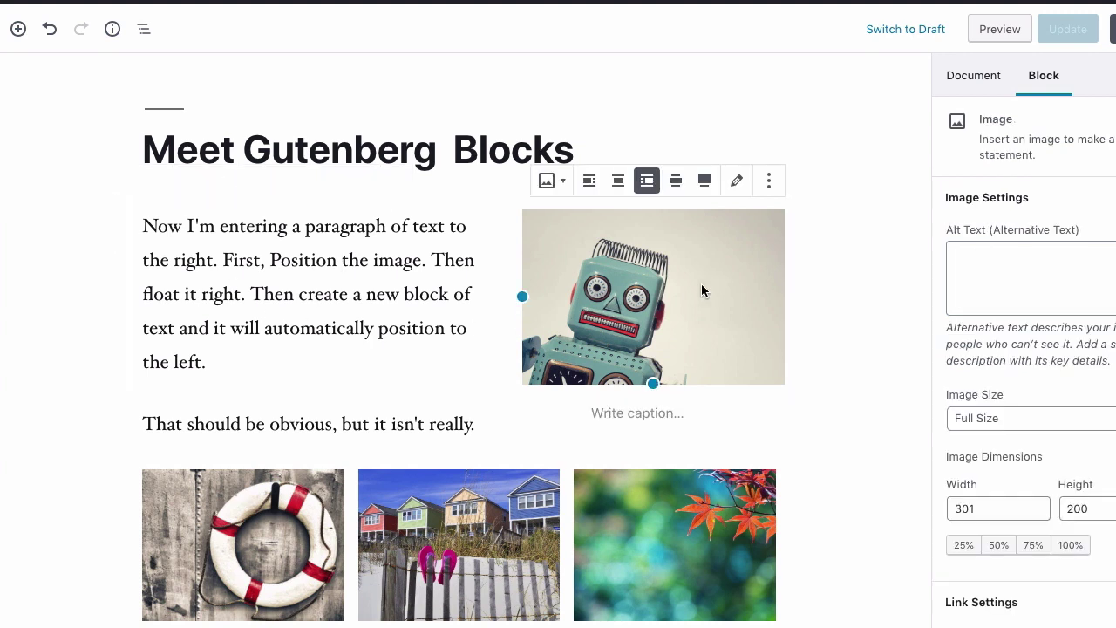
pyautogui.scroll(-1, 319, 399)
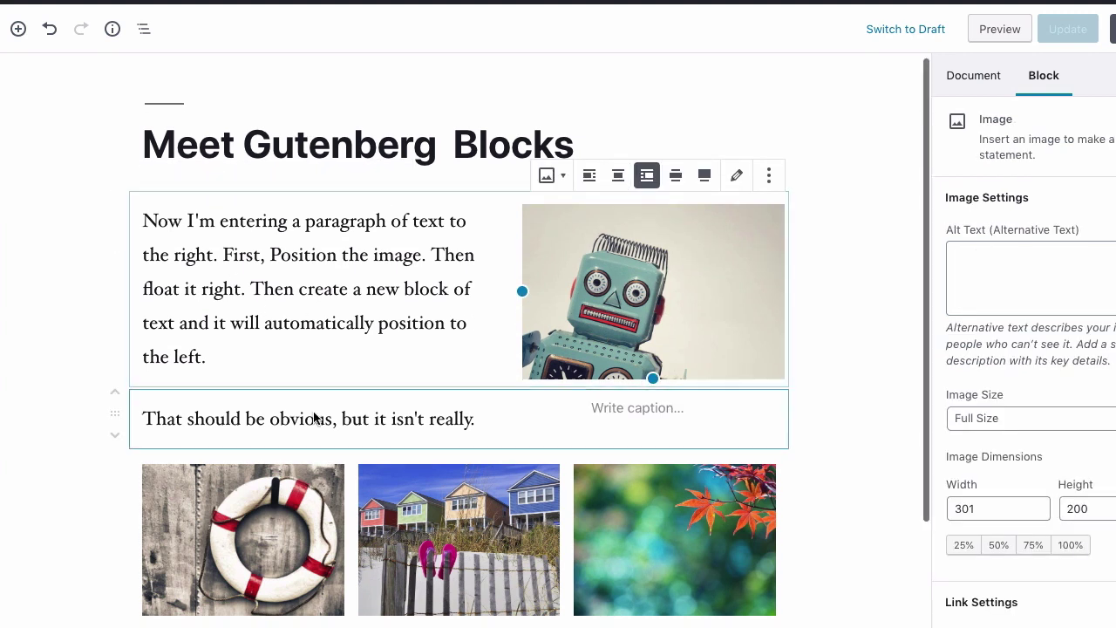
pyautogui.click(319, 419)
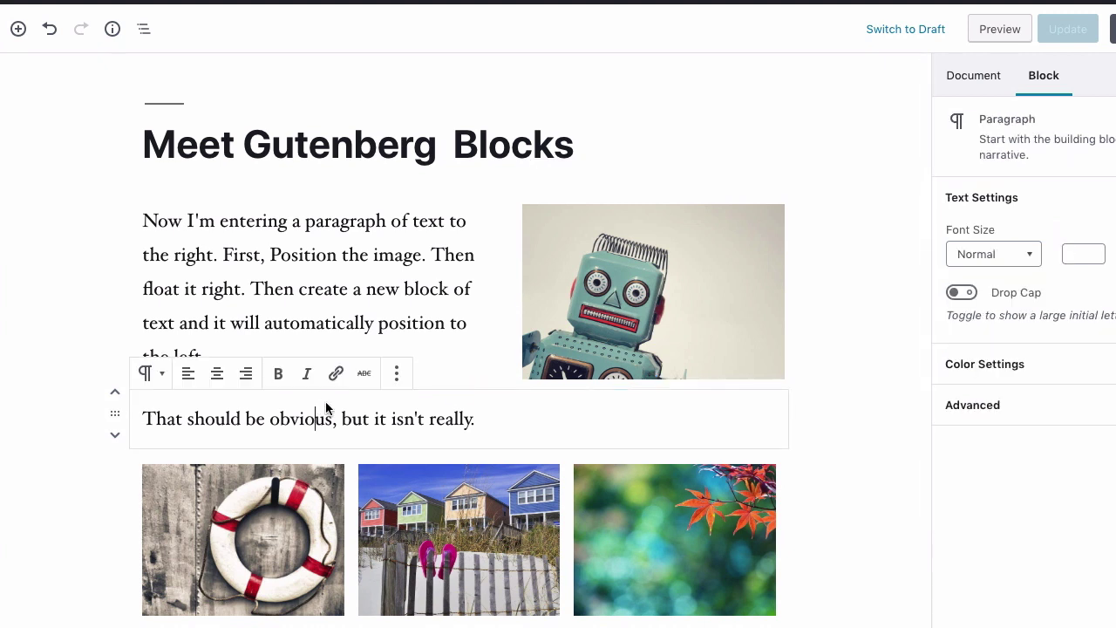
pyautogui.scroll(-1, 326, 407)
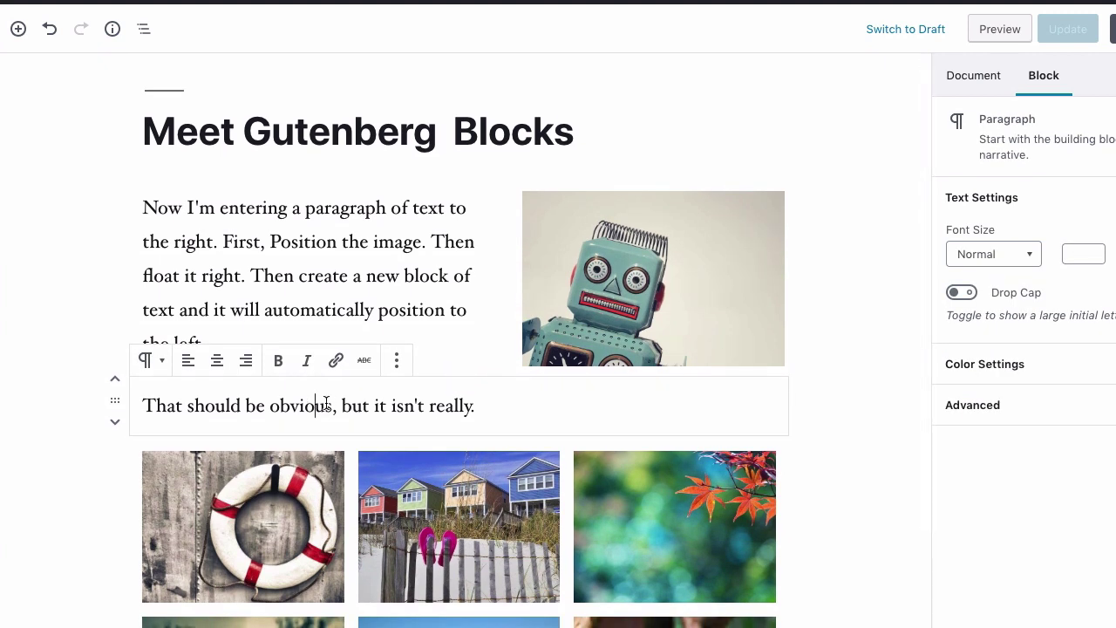
pyautogui.scroll(-3, 327, 401)
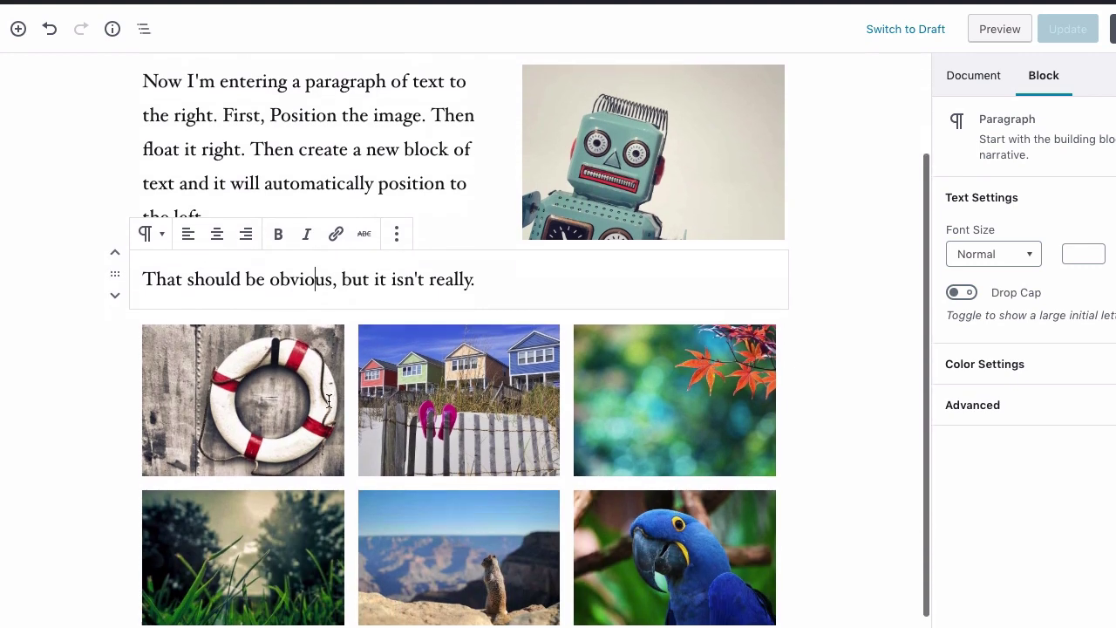
pyautogui.click(410, 375)
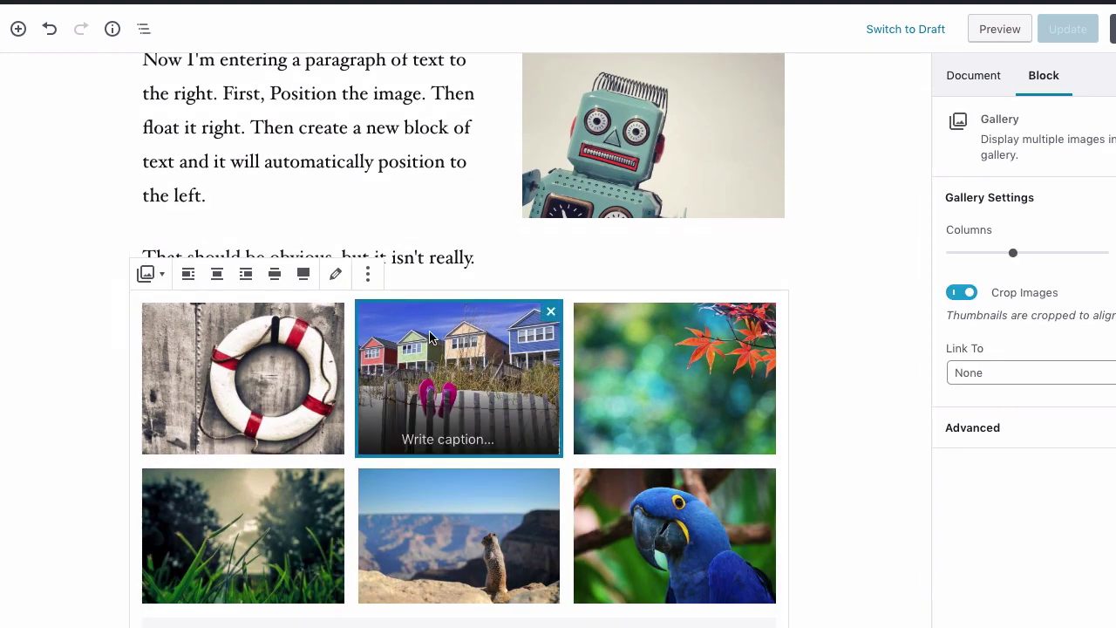
pyautogui.scroll(-5, 556, 376)
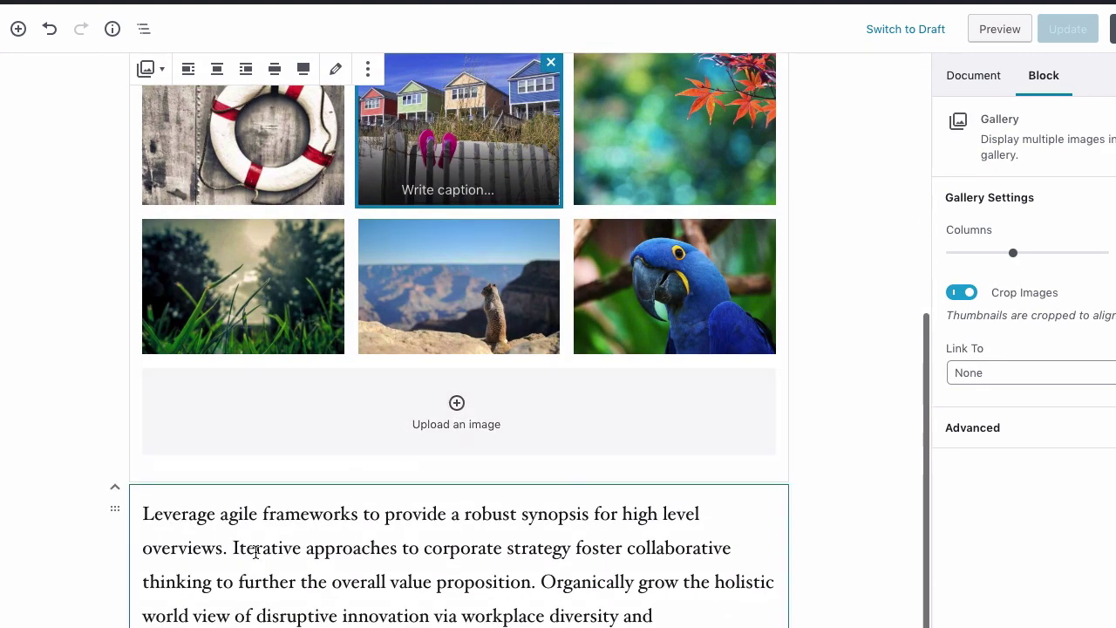
pyautogui.click(262, 547)
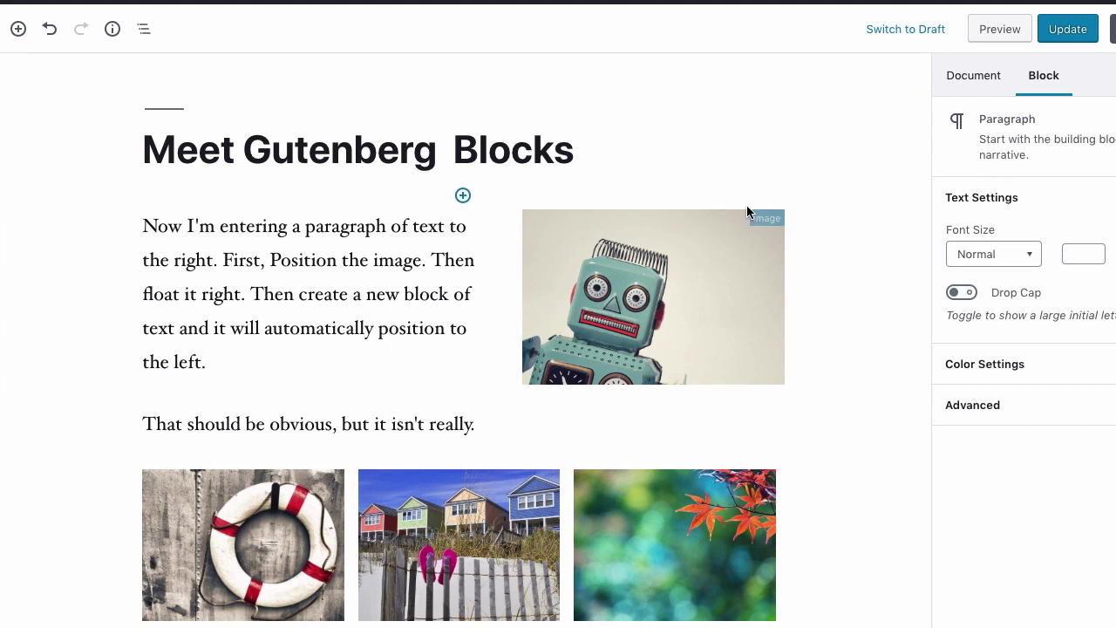
# Browse the available block types, including the Common Blocks and Formatting categories, and close the list
pyautogui.click(19, 30)
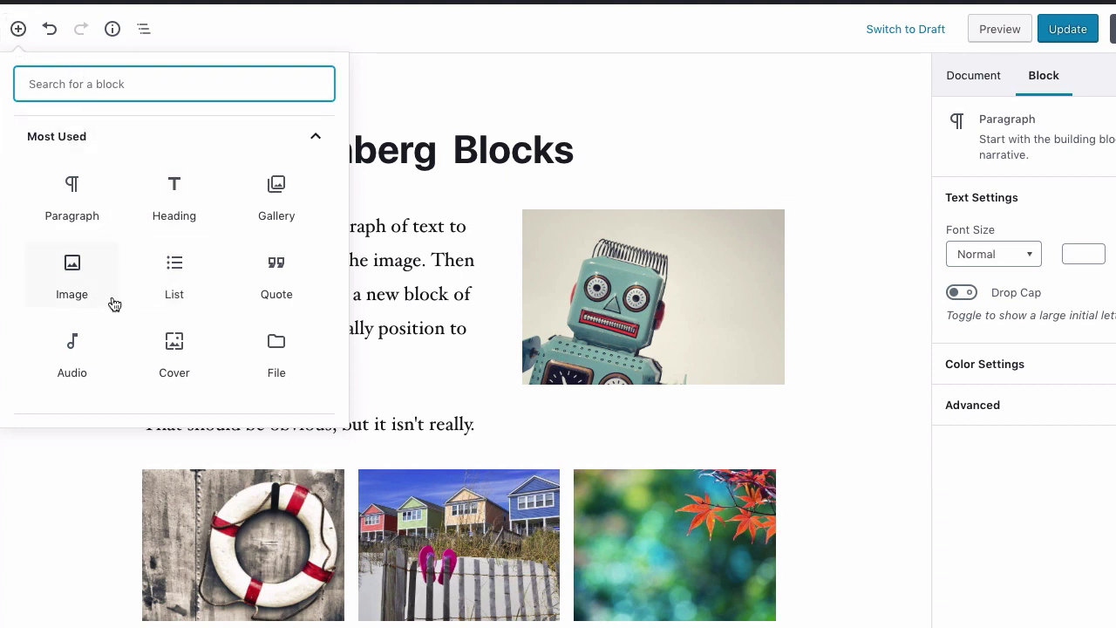
pyautogui.scroll(-3, 192, 252)
pyautogui.scroll(1, 193, 252)
pyautogui.scroll(-2, 197, 252)
pyautogui.click(329, 237)
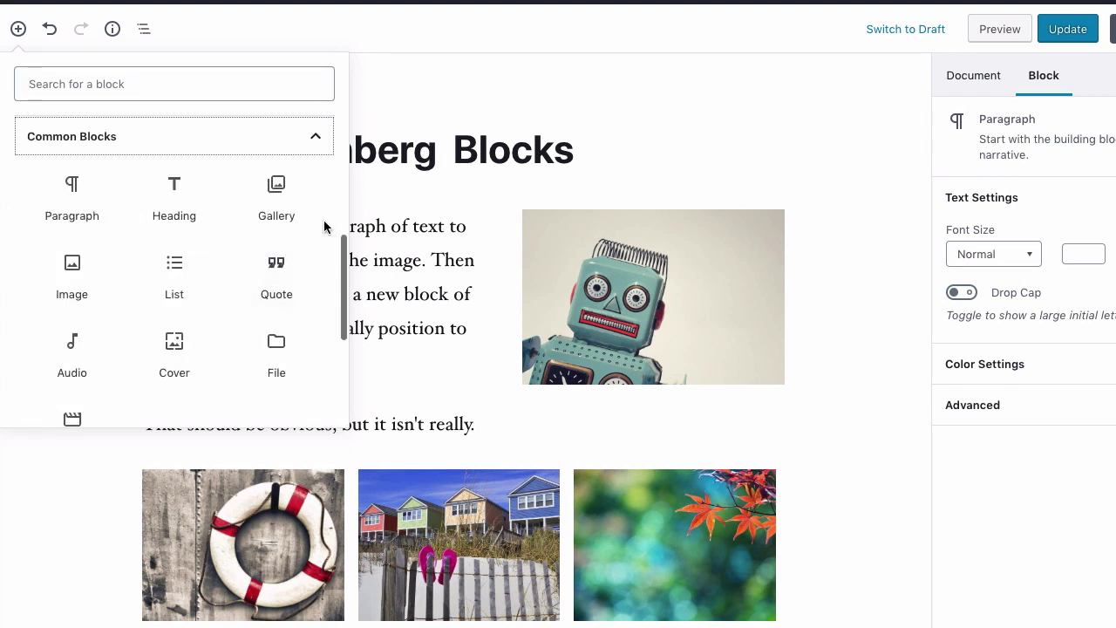
pyautogui.click(320, 143)
pyautogui.click(320, 272)
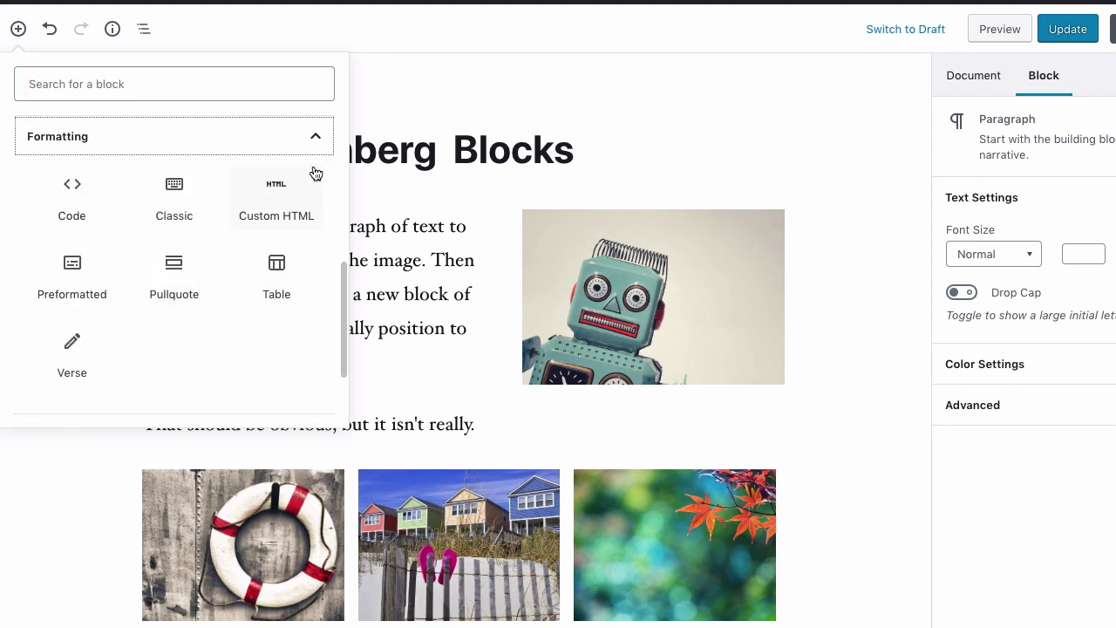
pyautogui.click(316, 134)
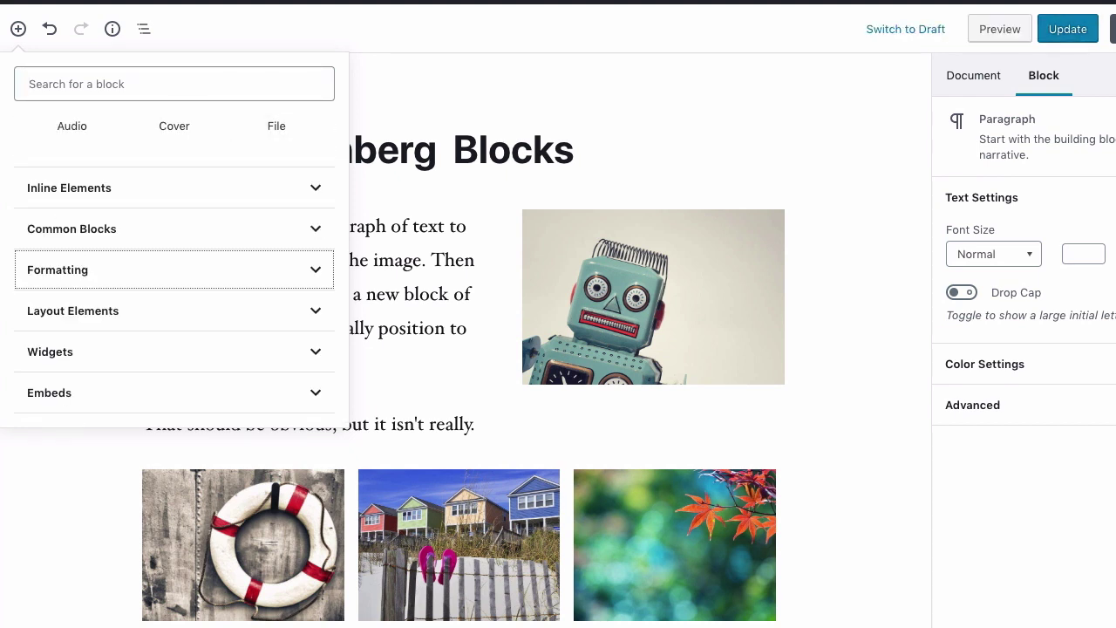
pyautogui.click(537, 109)
# Add a heading block reading "this is a heading" between the paragraph "That should be obvious, but it isn't really." and the gallery
pyautogui.scroll(-4, 547, 375)
pyautogui.scroll(1, 546, 375)
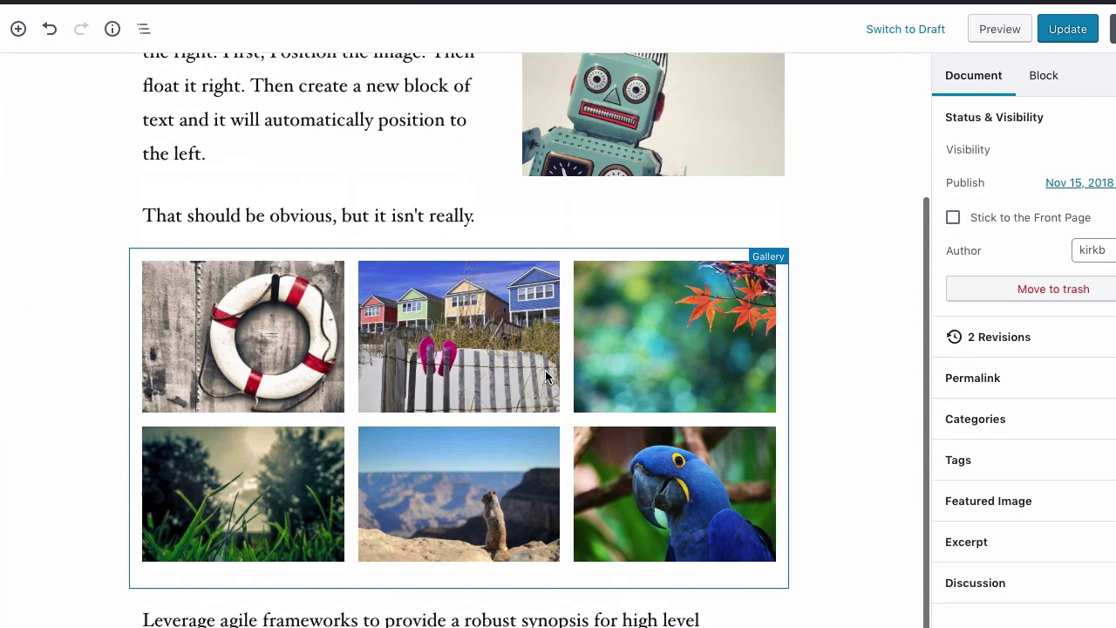
pyautogui.click(501, 213)
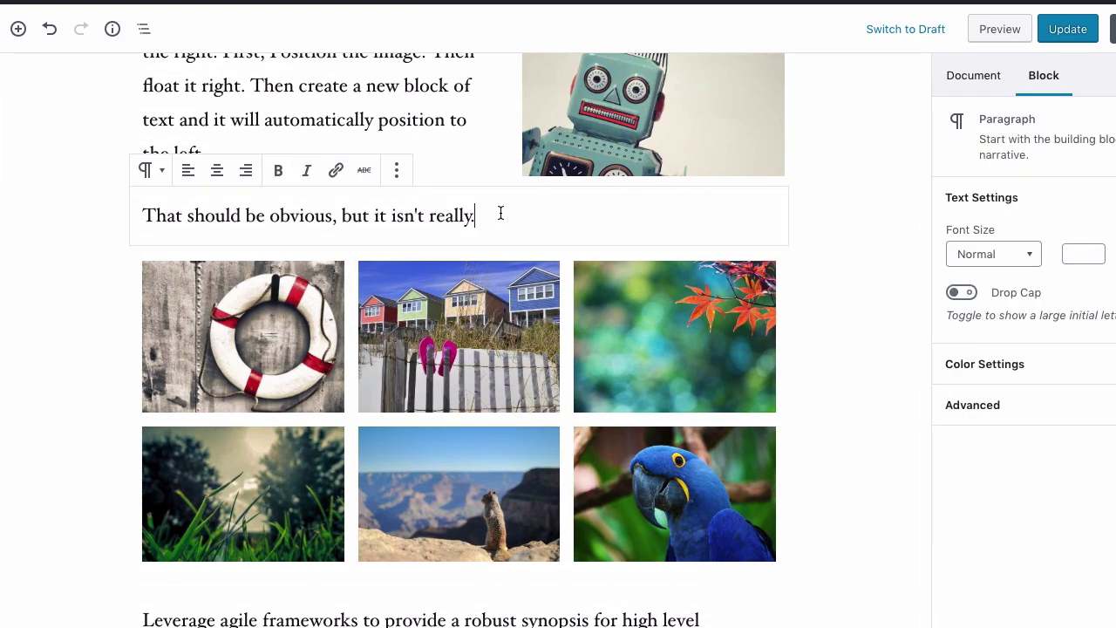
pyautogui.press('Return')
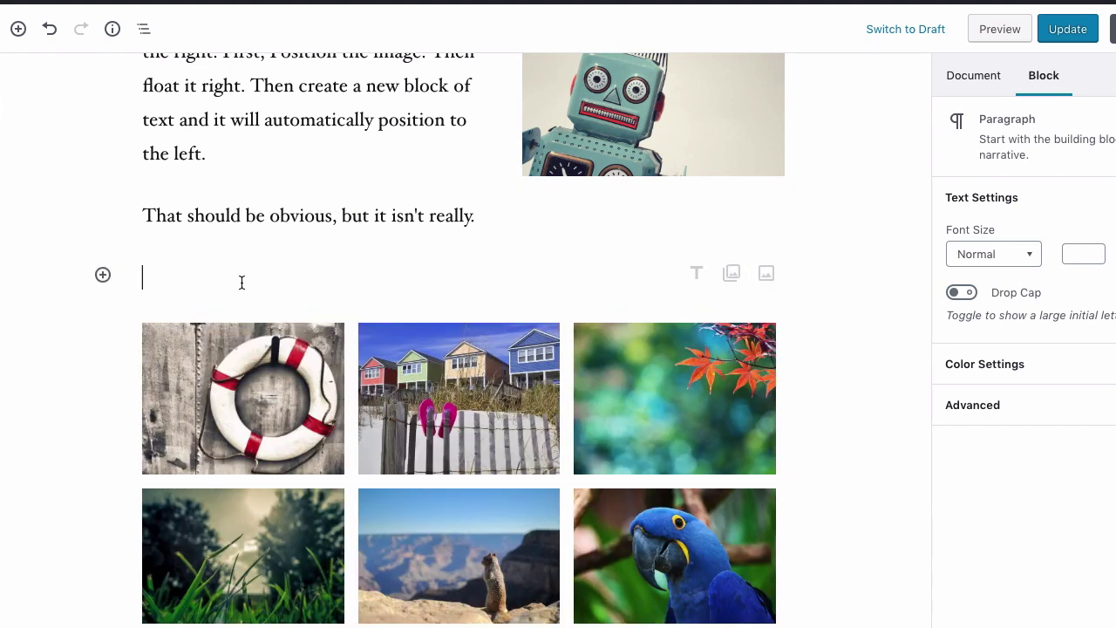
pyautogui.click(102, 275)
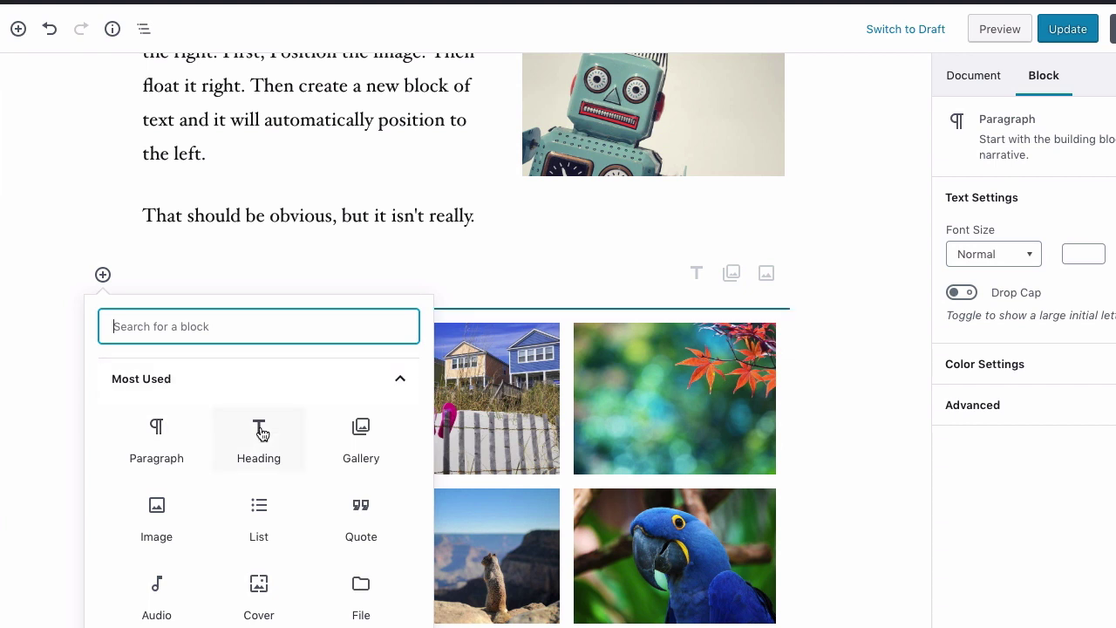
pyautogui.click(103, 275)
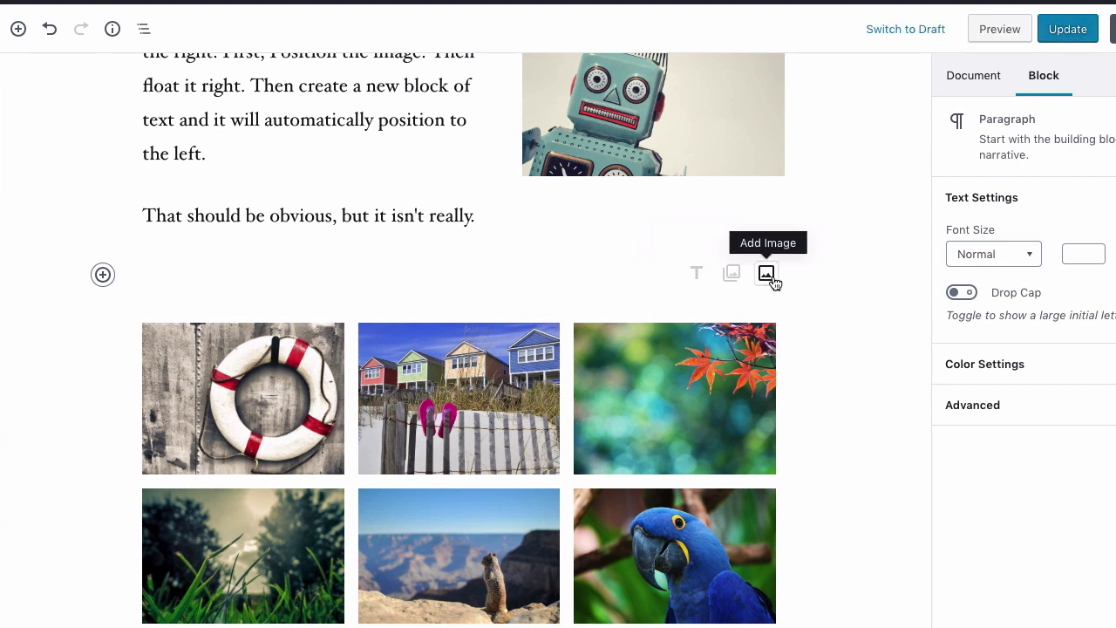
pyautogui.click(698, 274)
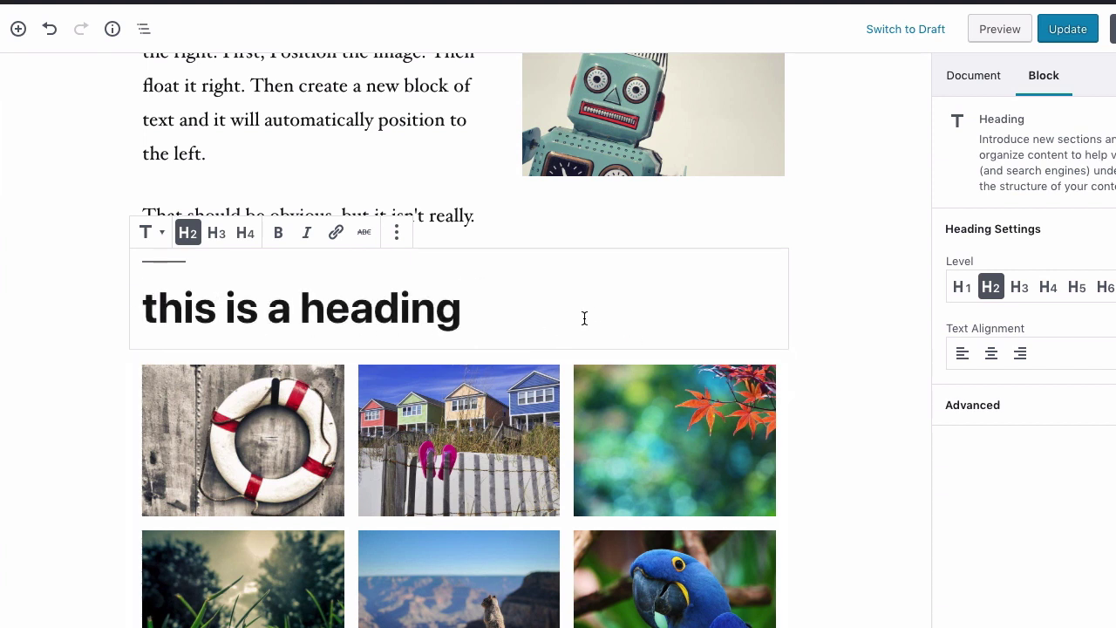
# Insert an empty block between the heading "this is a heading" and the gallery
pyautogui.scroll(-1, 606, 305)
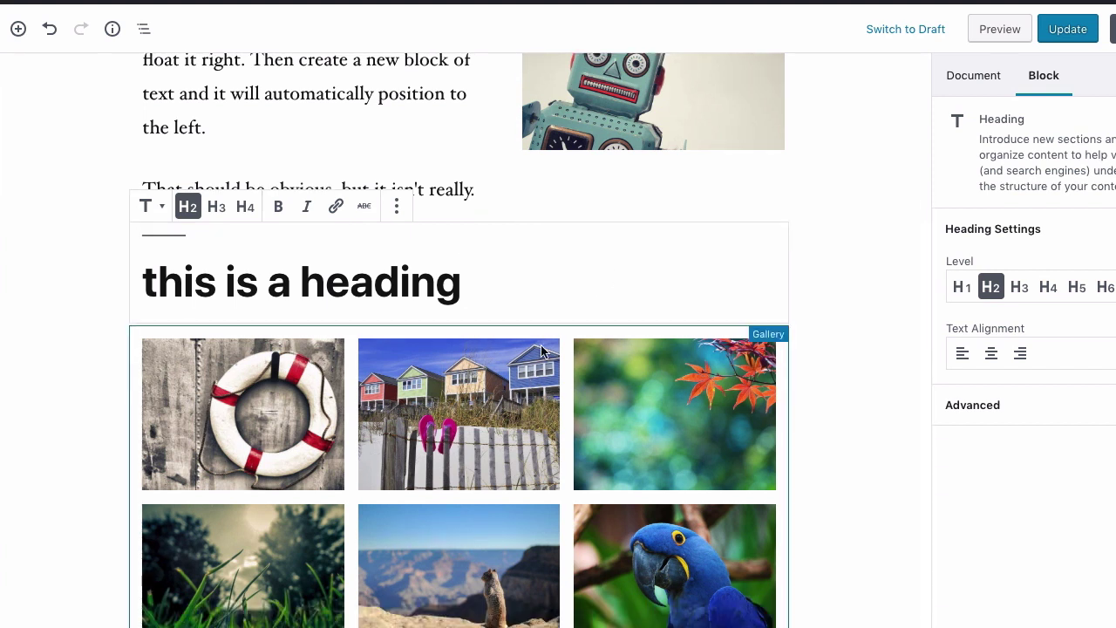
pyautogui.click(161, 371)
pyautogui.scroll(-2, 609, 462)
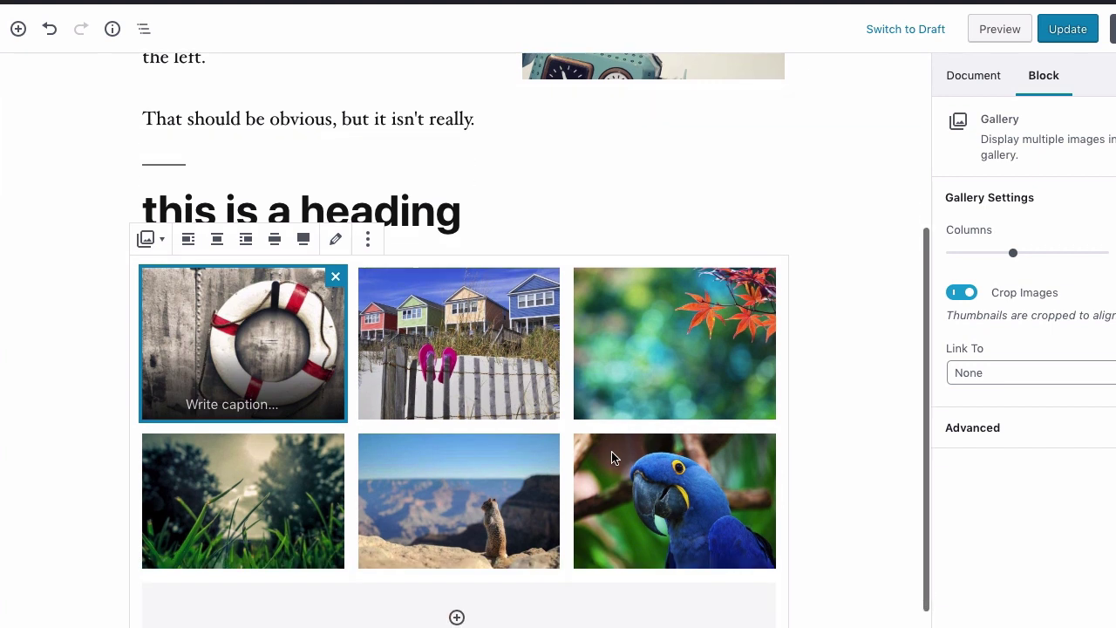
pyautogui.click(469, 354)
pyautogui.click(291, 374)
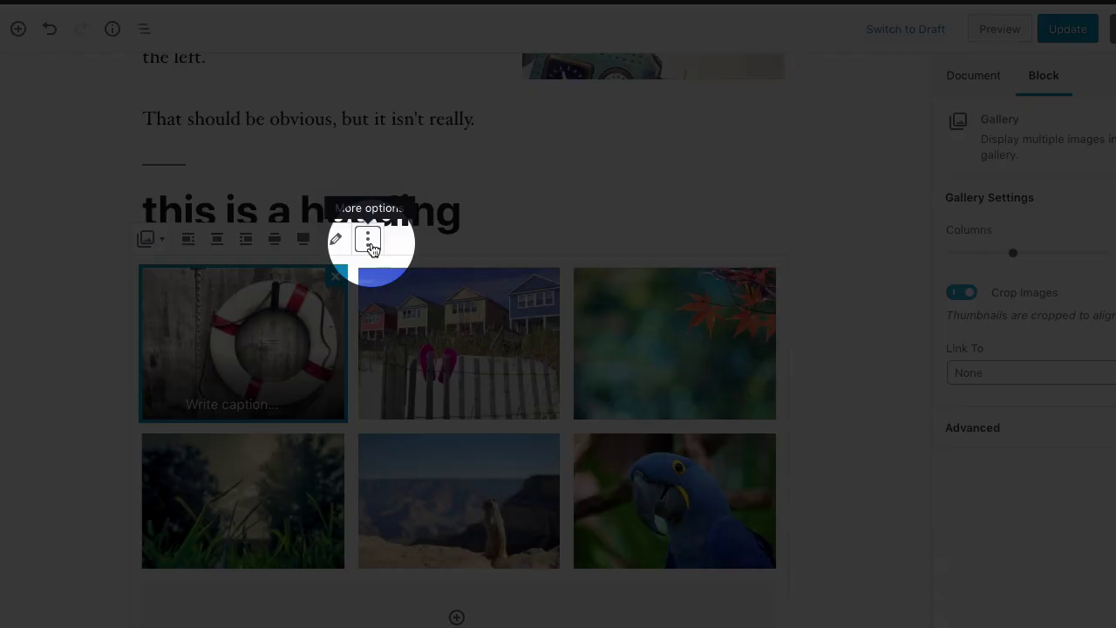
pyautogui.click(369, 241)
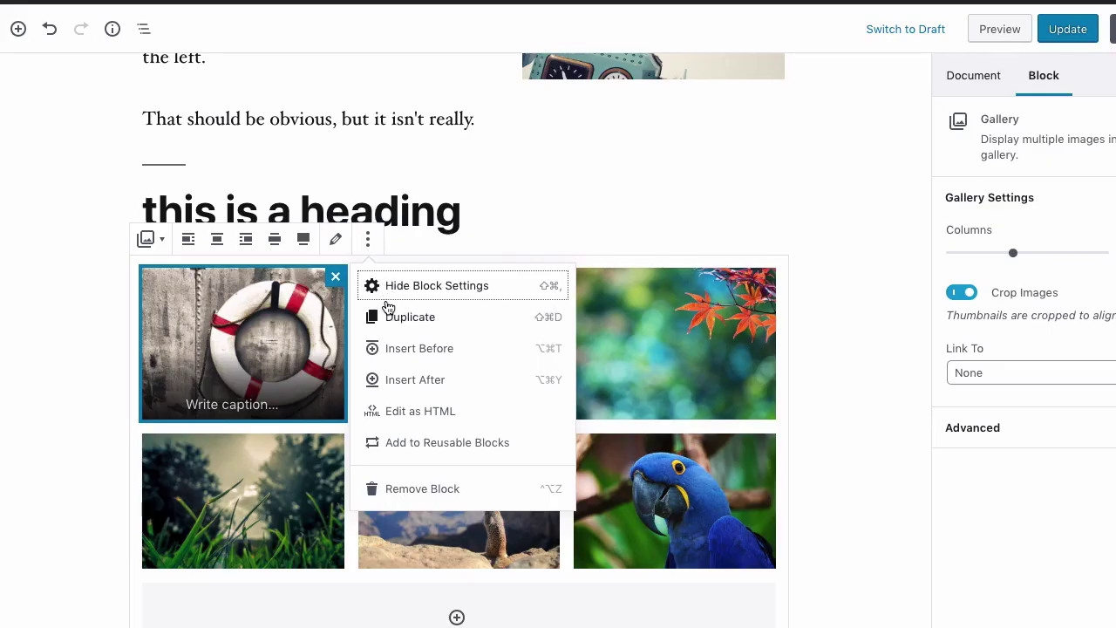
pyautogui.click(411, 381)
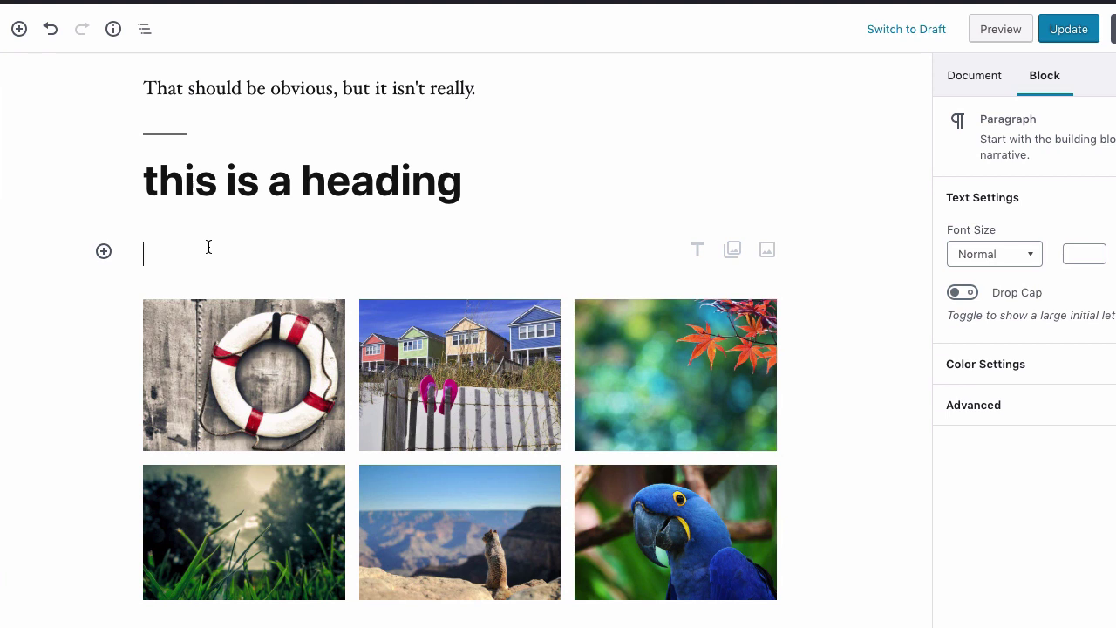
# Search the available blocks for "image" from the empty block above the gallery and look through the matching block types
pyautogui.click(104, 252)
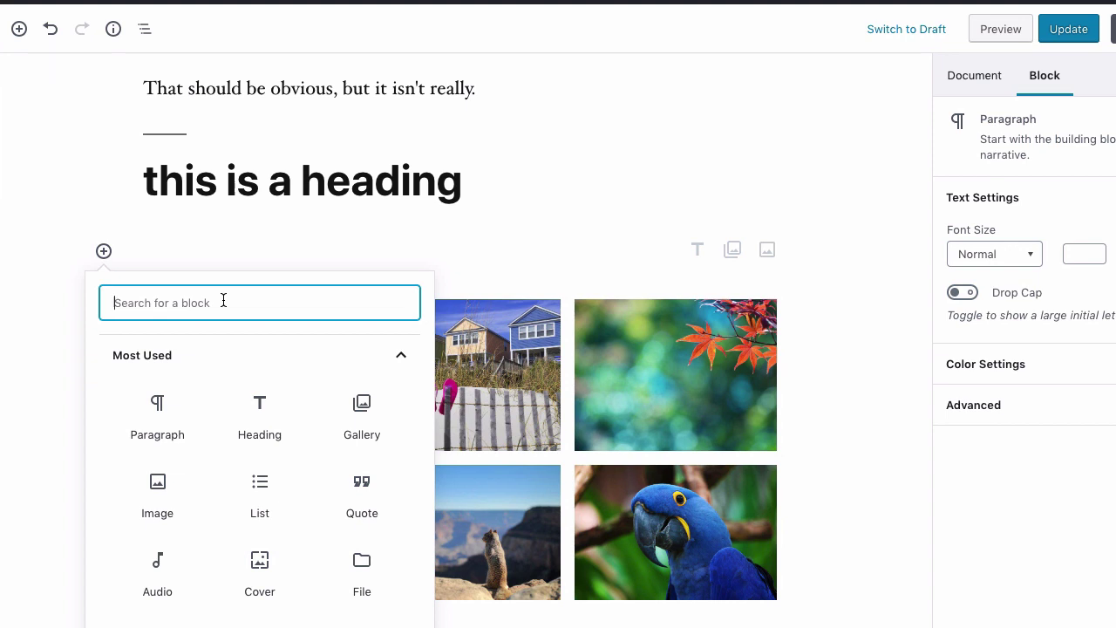
pyautogui.write('image')
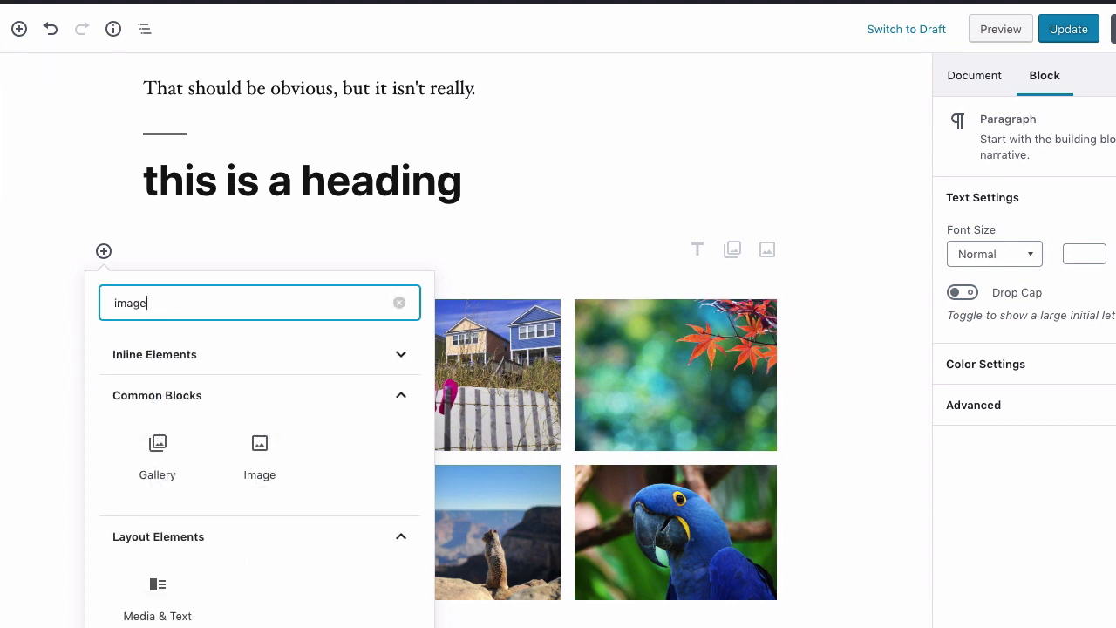
pyautogui.scroll(-2, 317, 418)
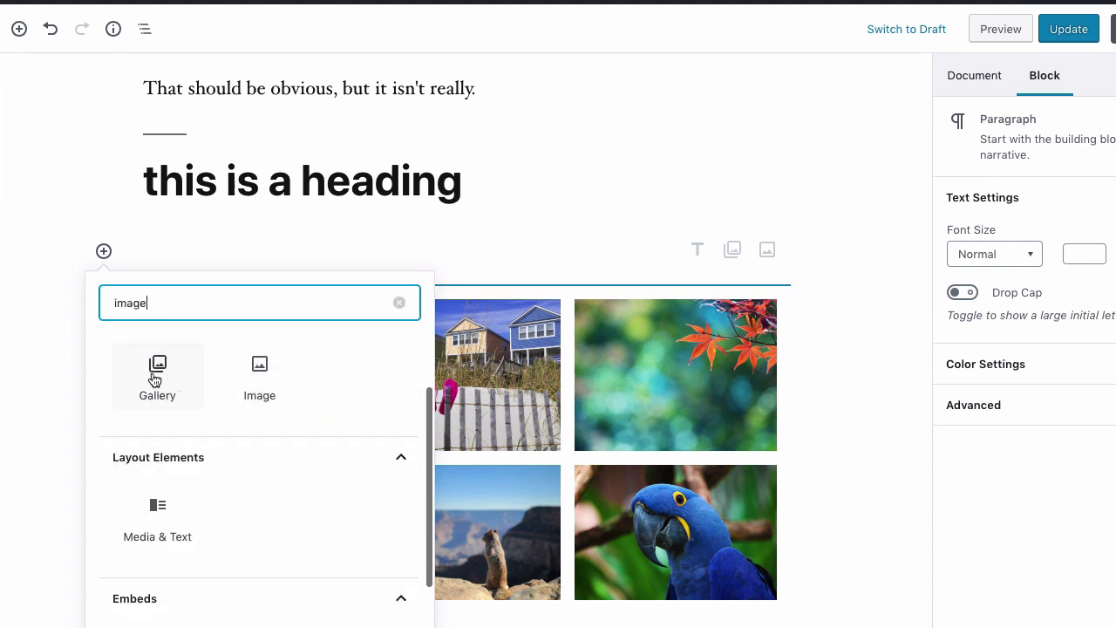
pyautogui.scroll(-2, 246, 432)
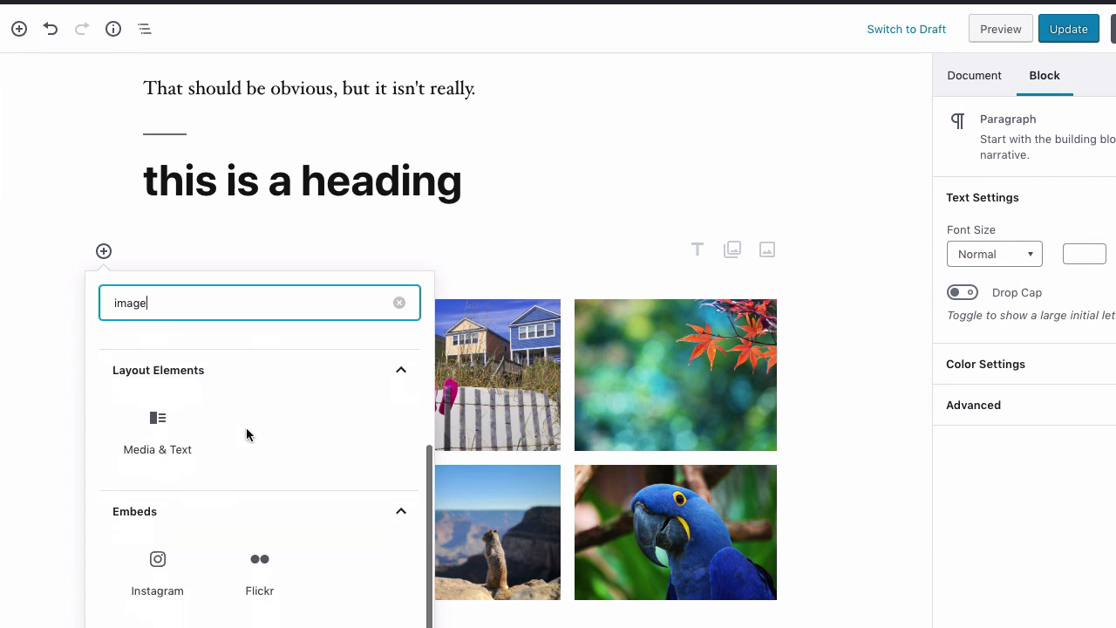
pyautogui.scroll(3, 218, 524)
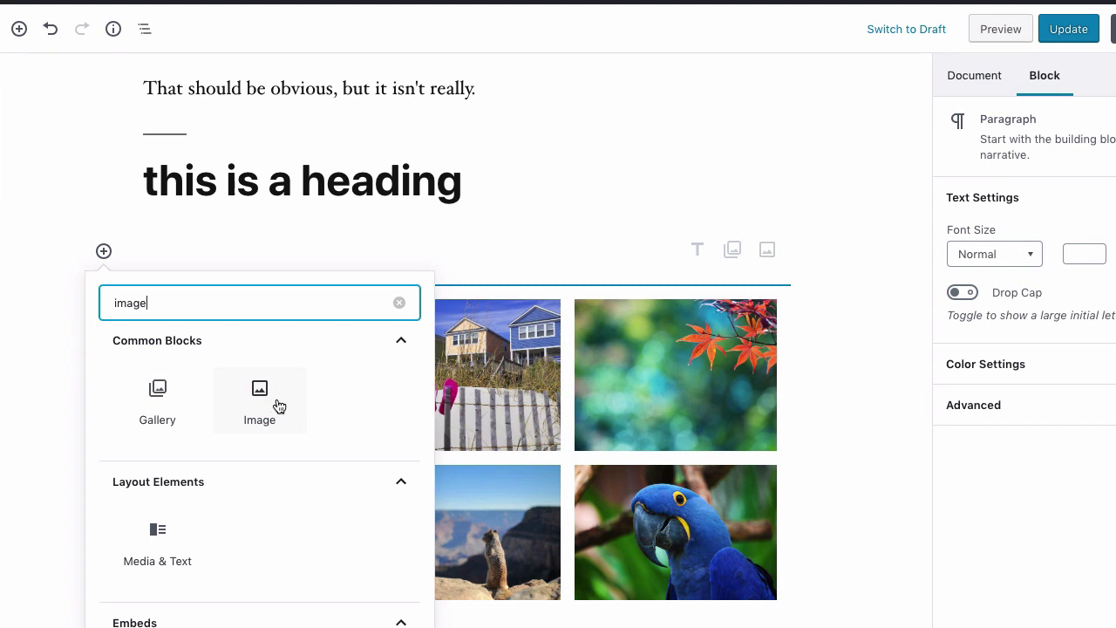
pyautogui.scroll(-1, 278, 407)
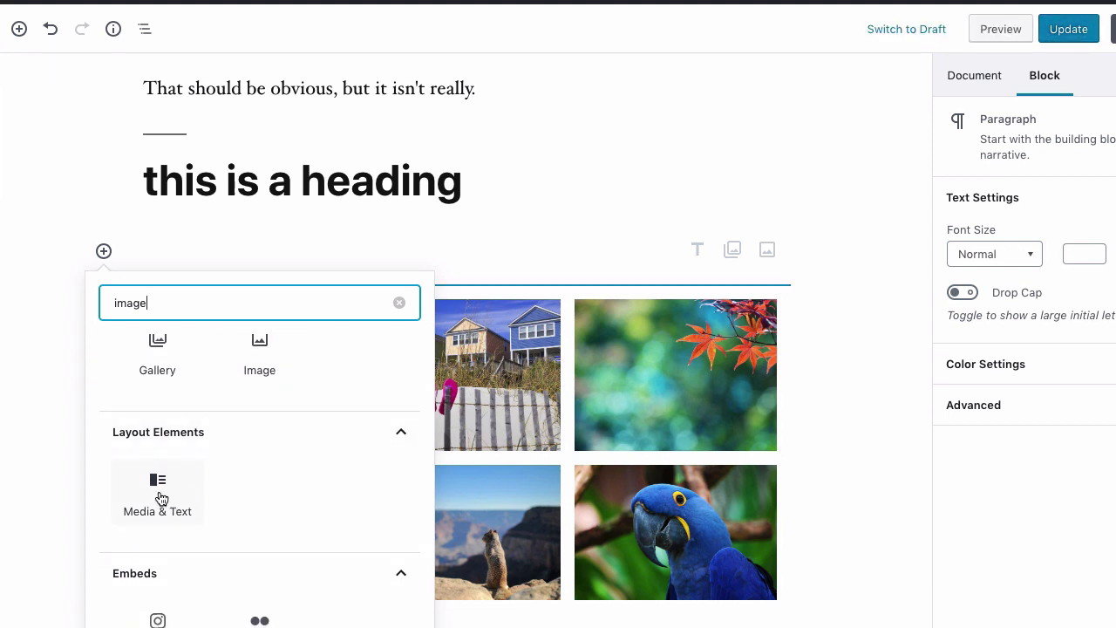
pyautogui.scroll(-1, 196, 532)
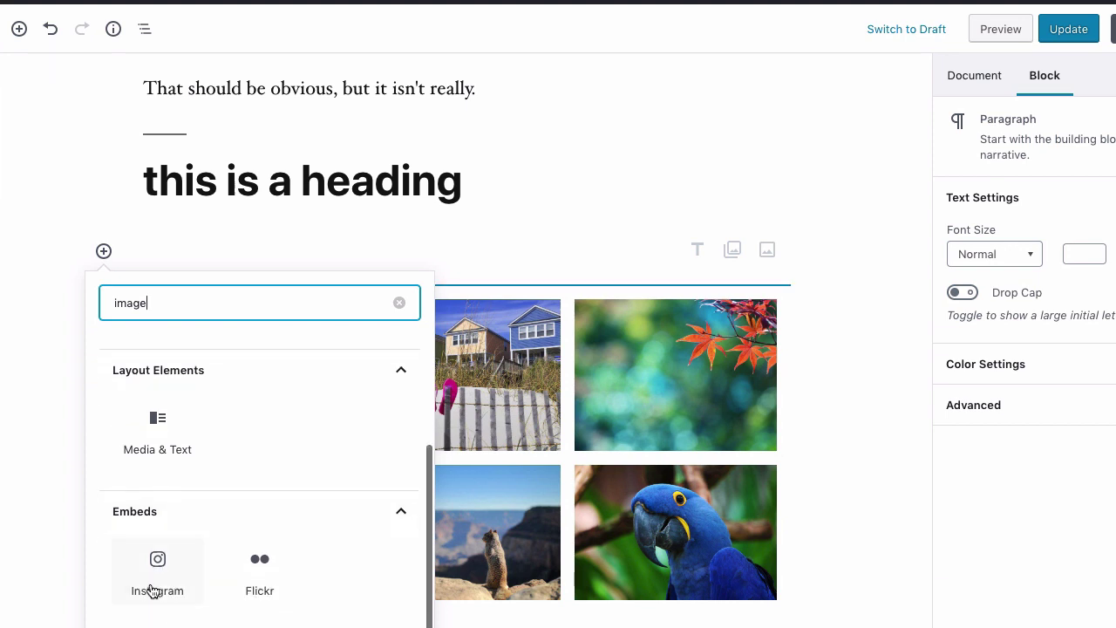
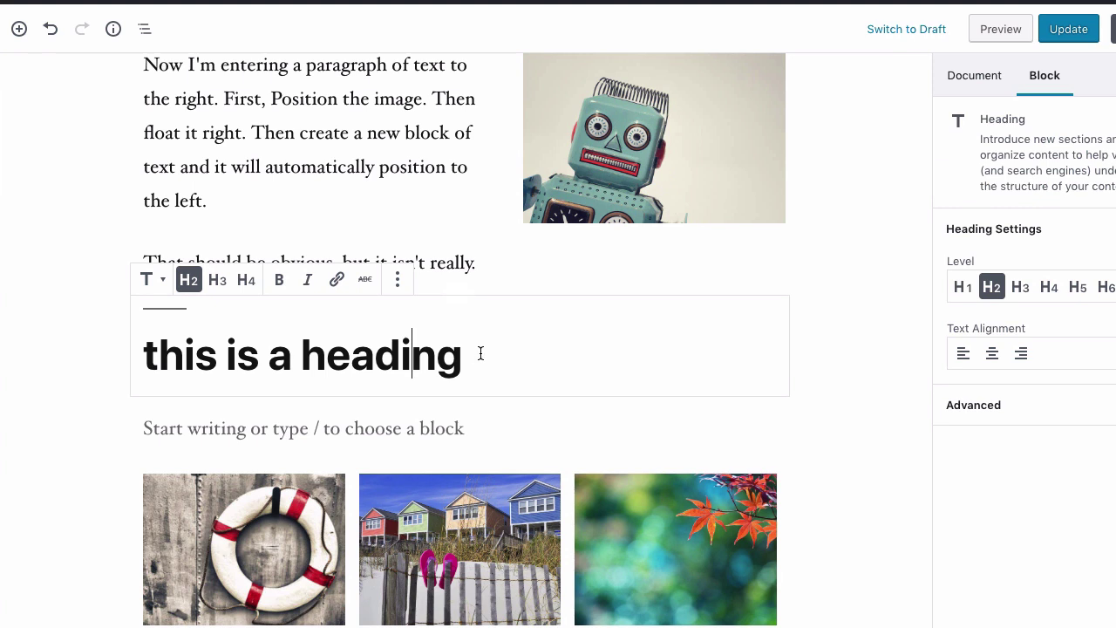
# Transform the heading block "this is a heading" into a Paragraph block
pyautogui.click(520, 352)
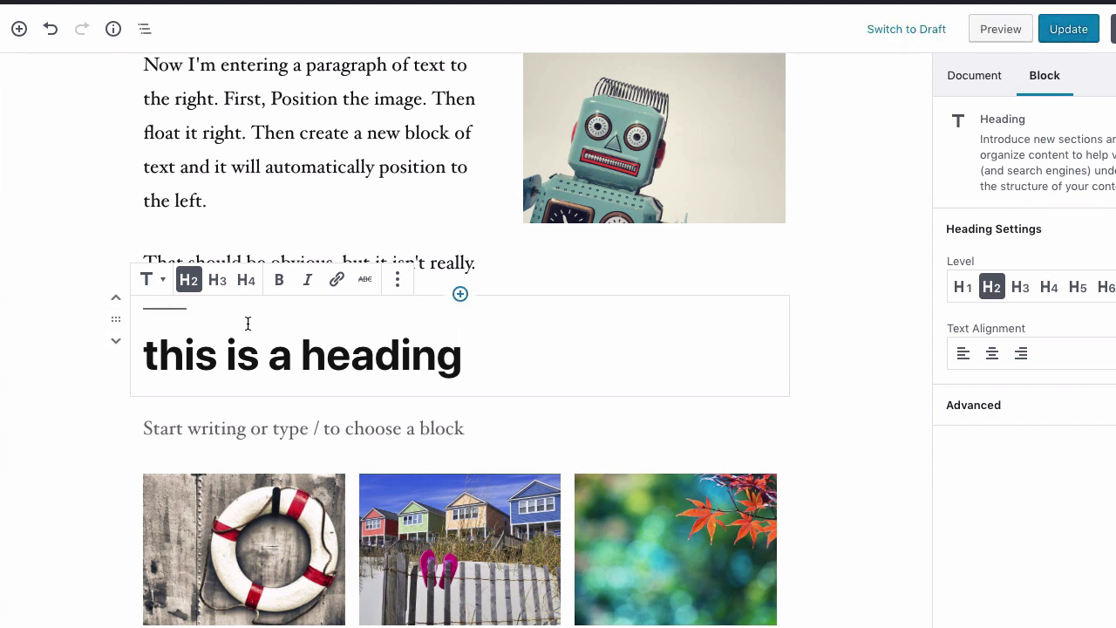
pyautogui.click(153, 281)
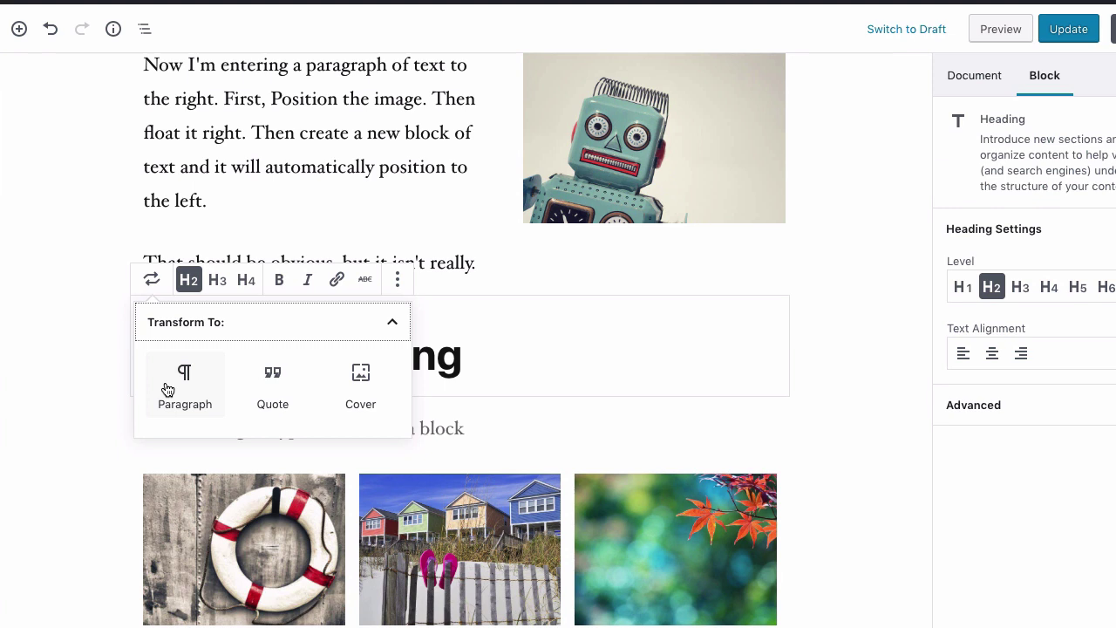
pyautogui.press('Tab')
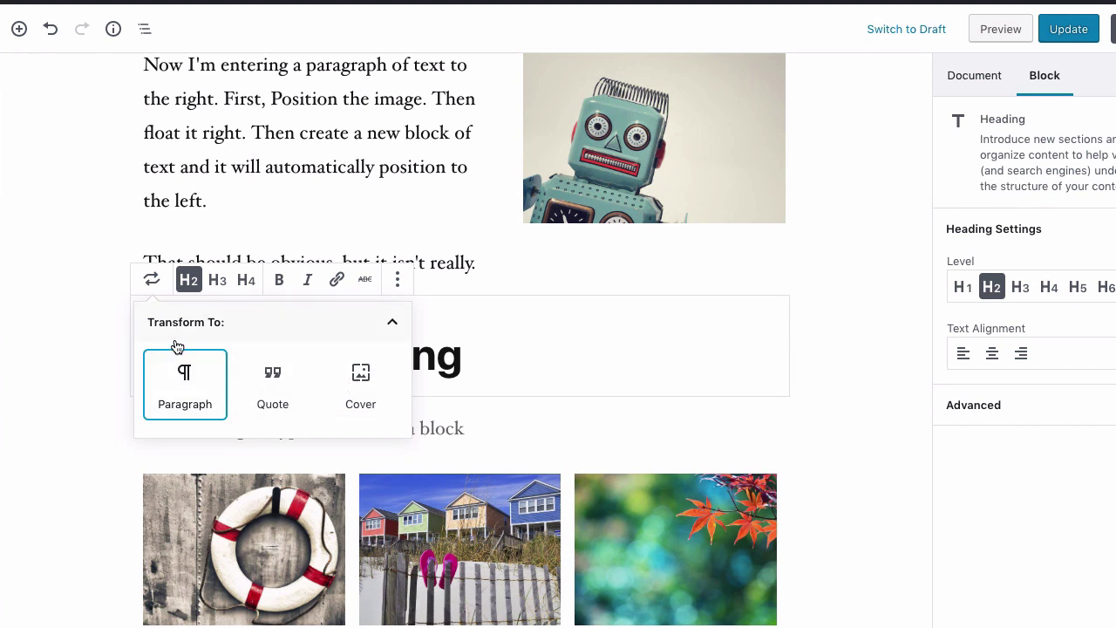
pyautogui.click(181, 377)
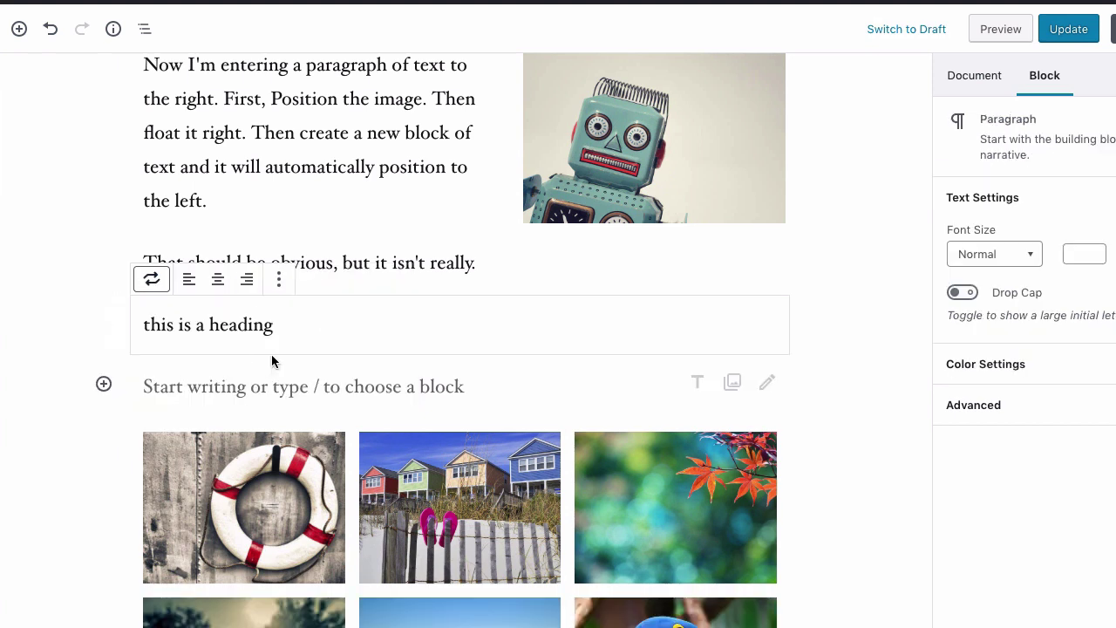
# Transform the "this is a heading" paragraph back into a Heading block
pyautogui.click(369, 327)
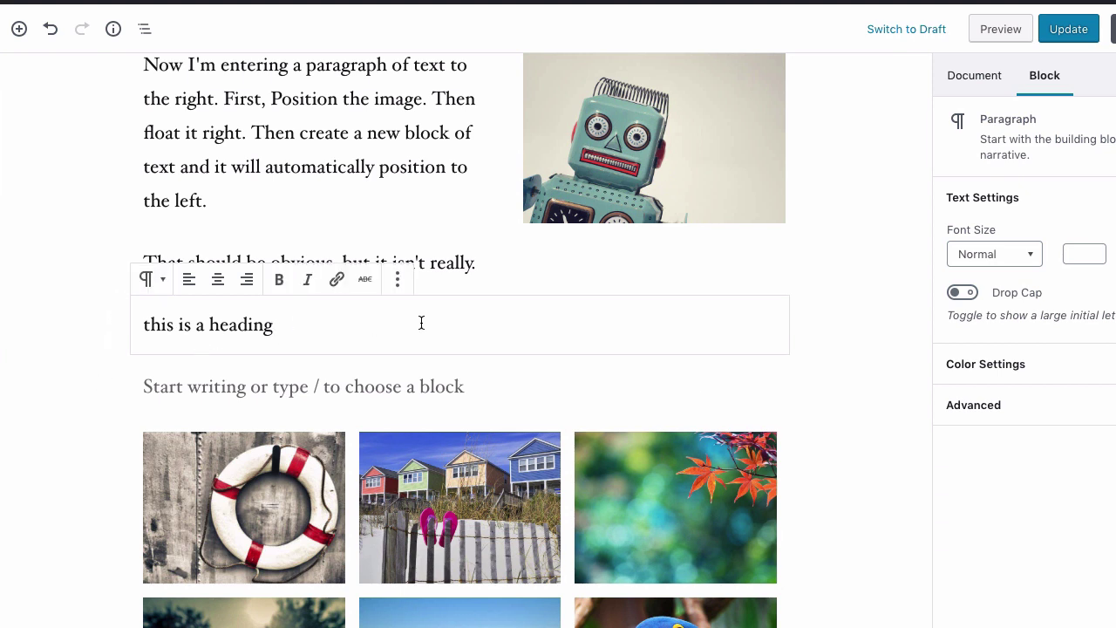
pyautogui.click(157, 286)
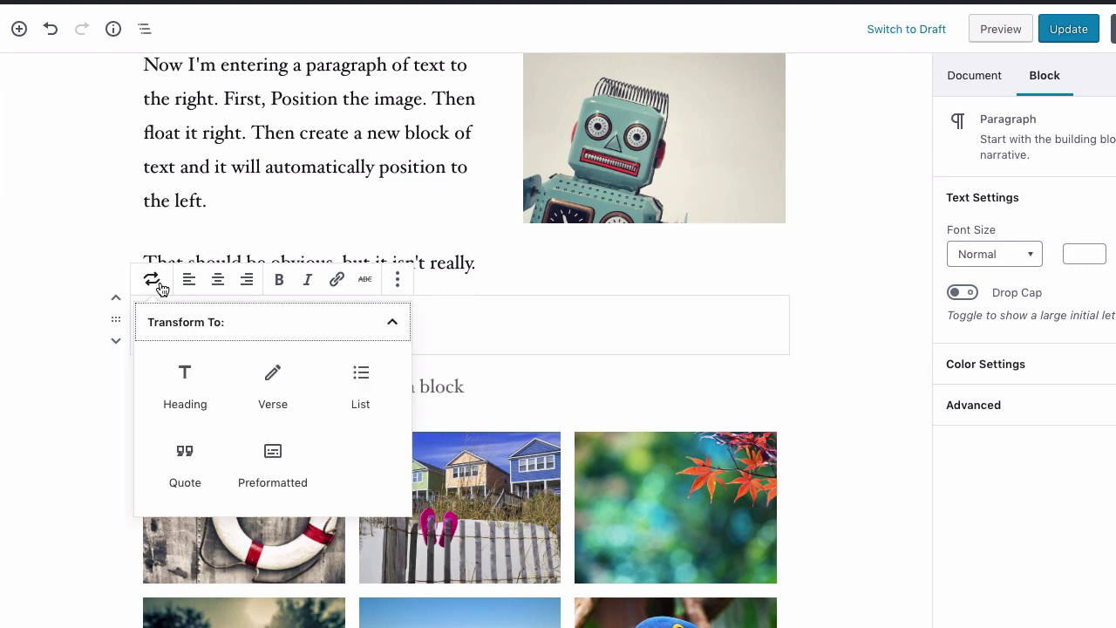
pyautogui.click(180, 375)
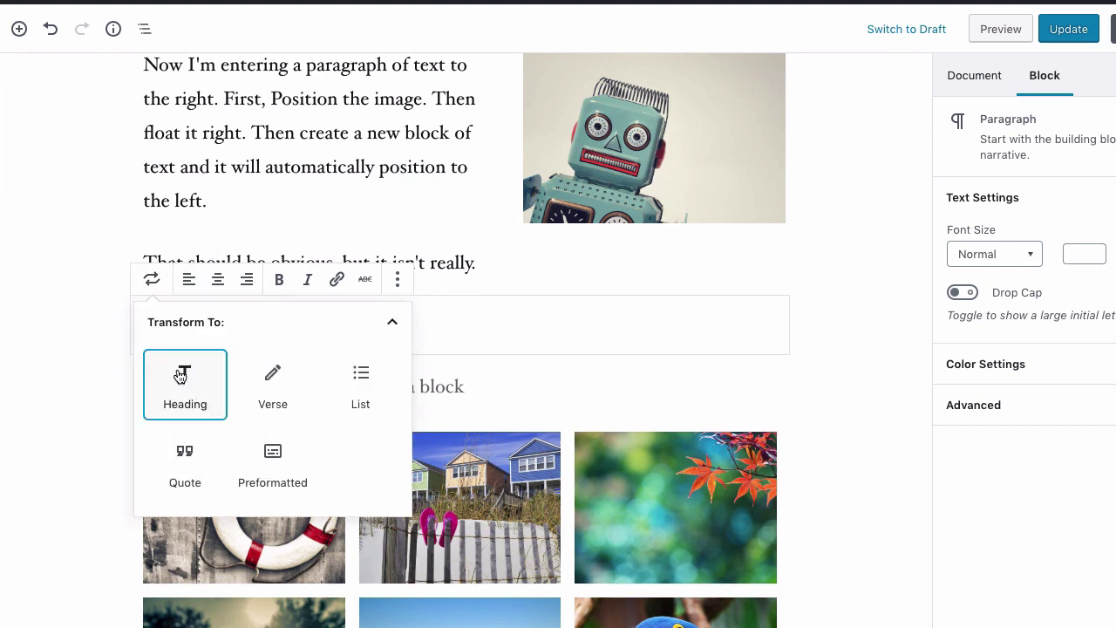
pyautogui.click(180, 375)
# Examine which block types the robot image can be transformed to, and close the options without choosing one
pyautogui.scroll(-1, 568, 366)
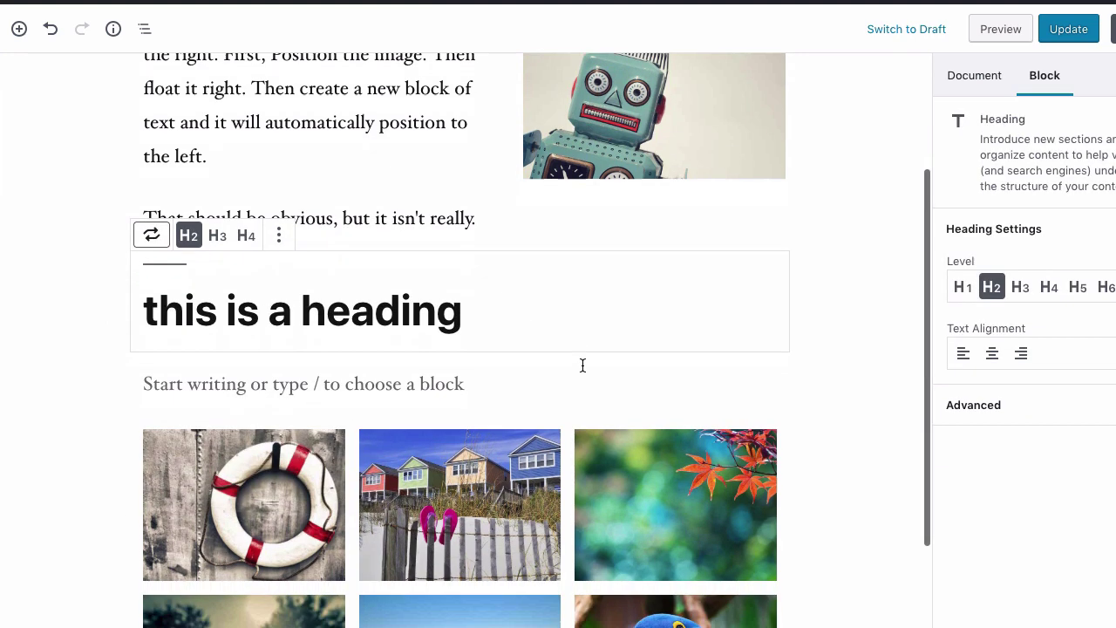
pyautogui.scroll(-3, 583, 365)
pyautogui.scroll(7, 568, 374)
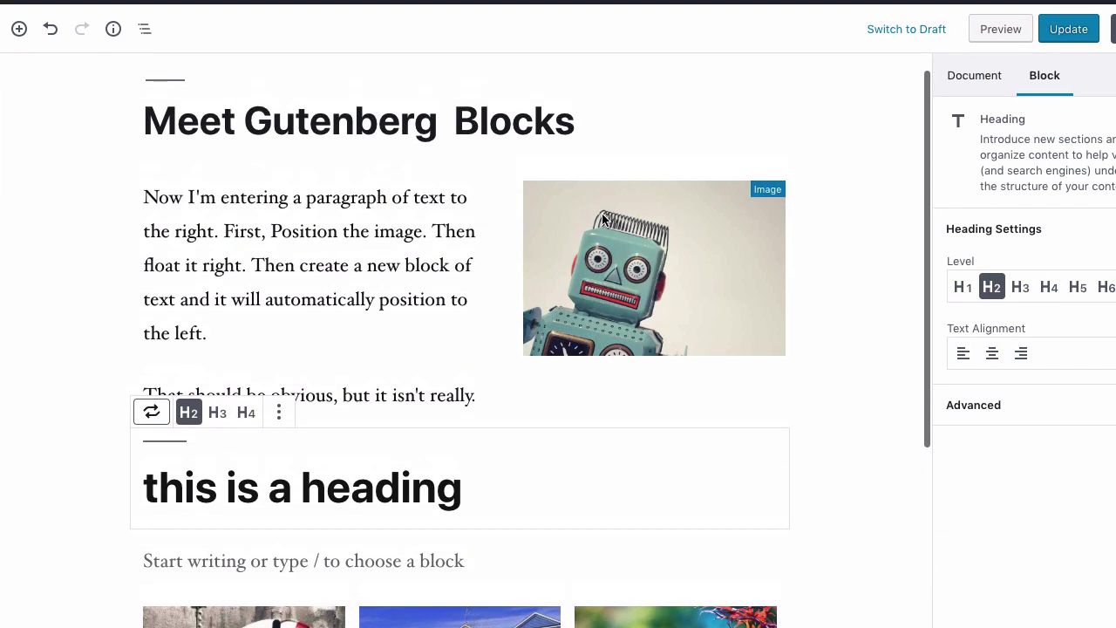
pyautogui.click(625, 235)
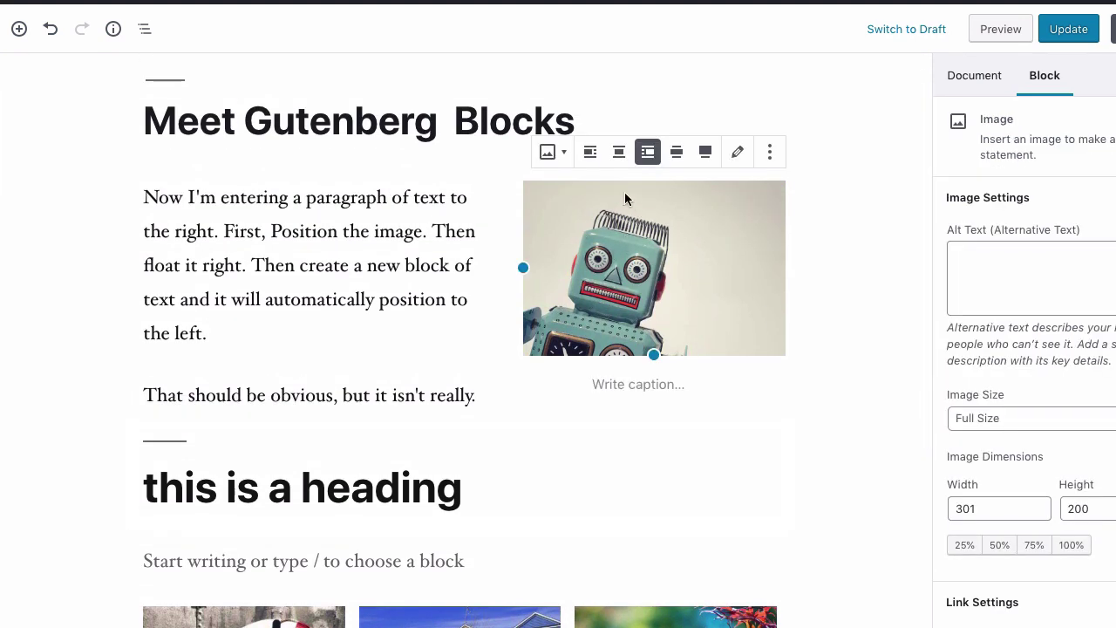
pyautogui.click(556, 158)
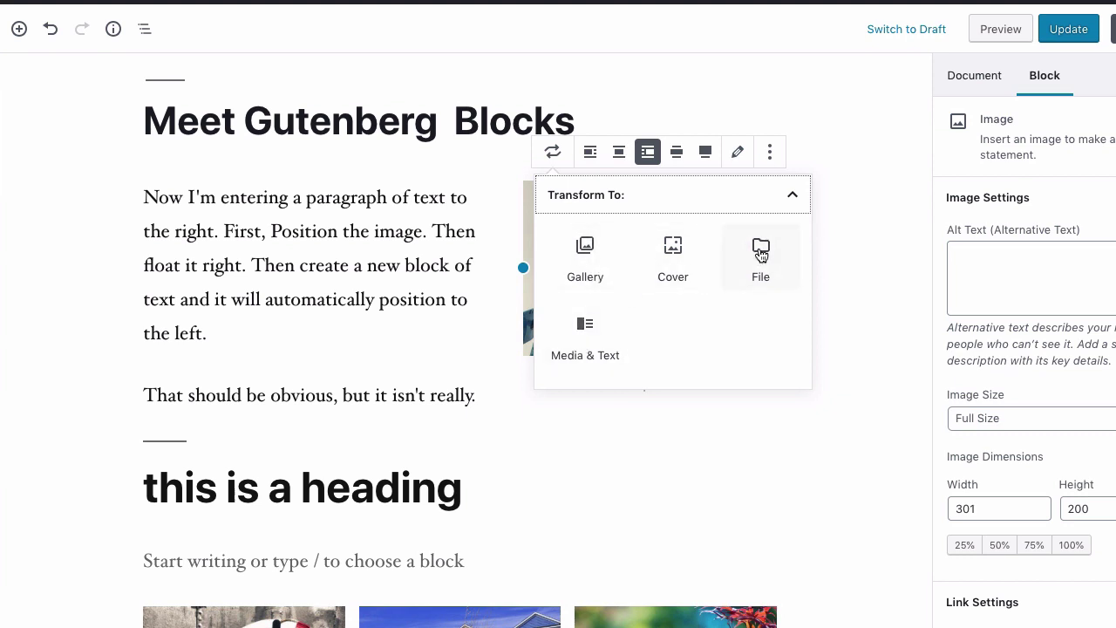
pyautogui.scroll(-3, 441, 315)
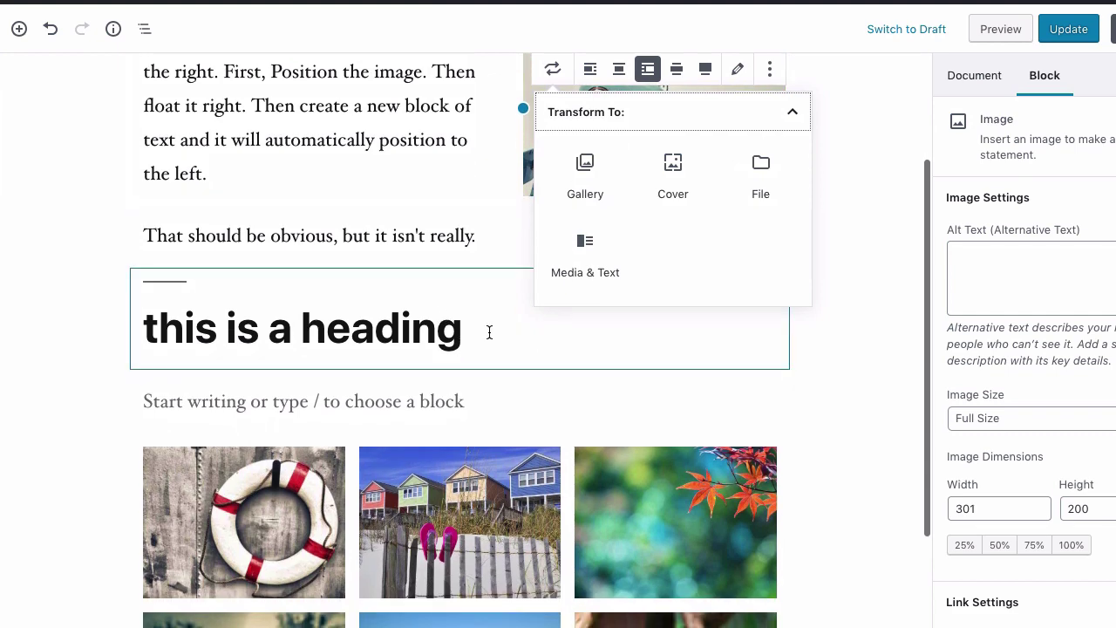
pyautogui.click(489, 332)
# Move the heading block "this is a heading" below the paragraph "That should be obvious, but it isn't really."
pyautogui.scroll(2, 485, 256)
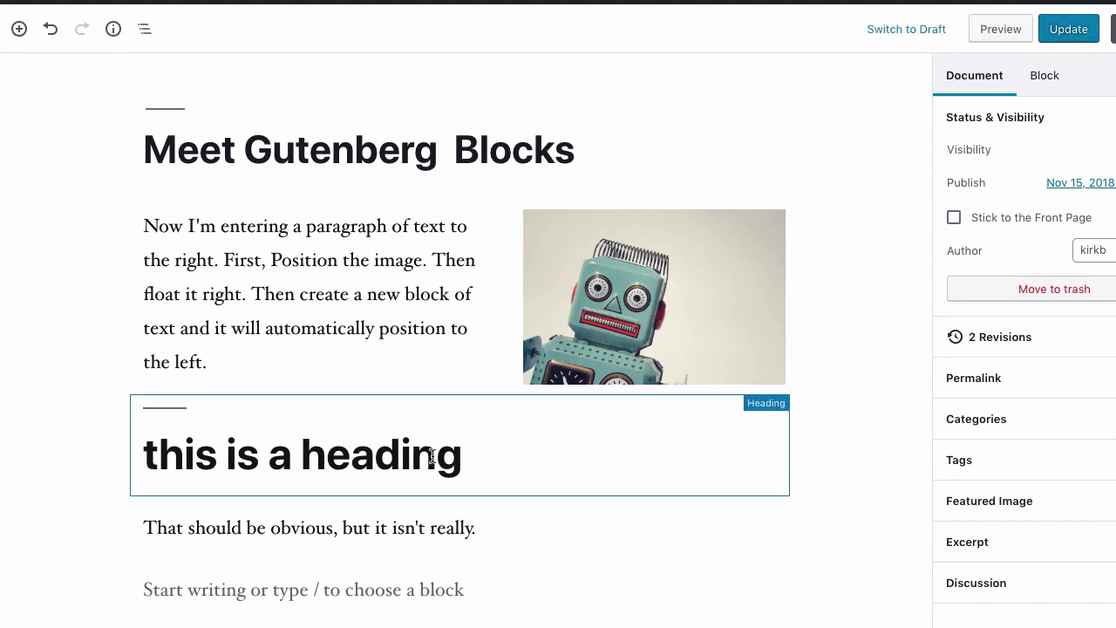
pyautogui.scroll(-1, 436, 419)
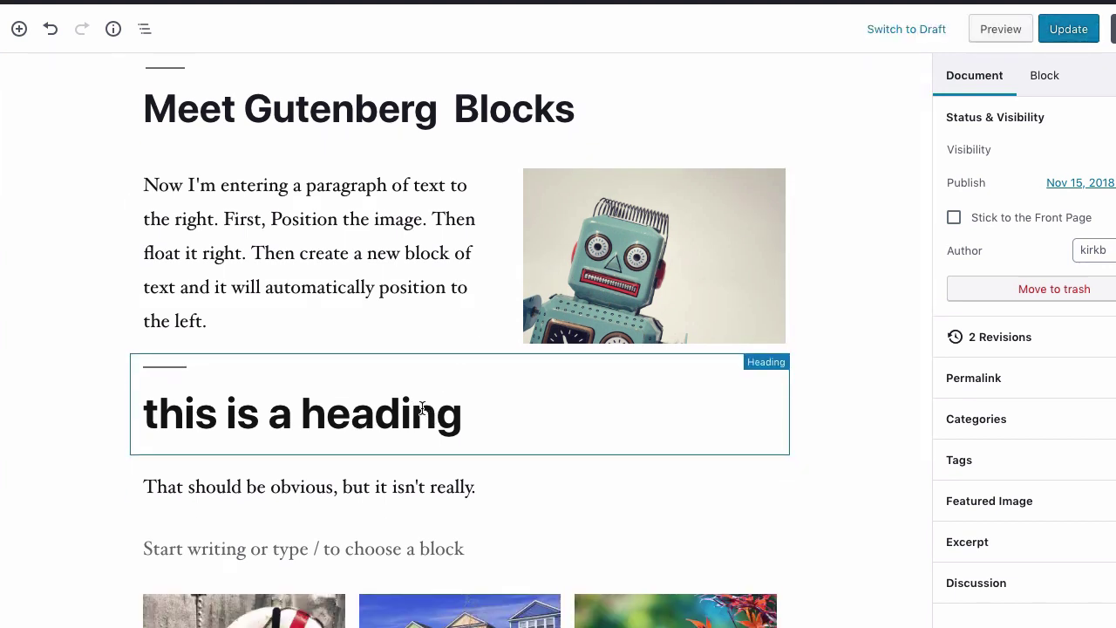
pyautogui.scroll(-1, 425, 410)
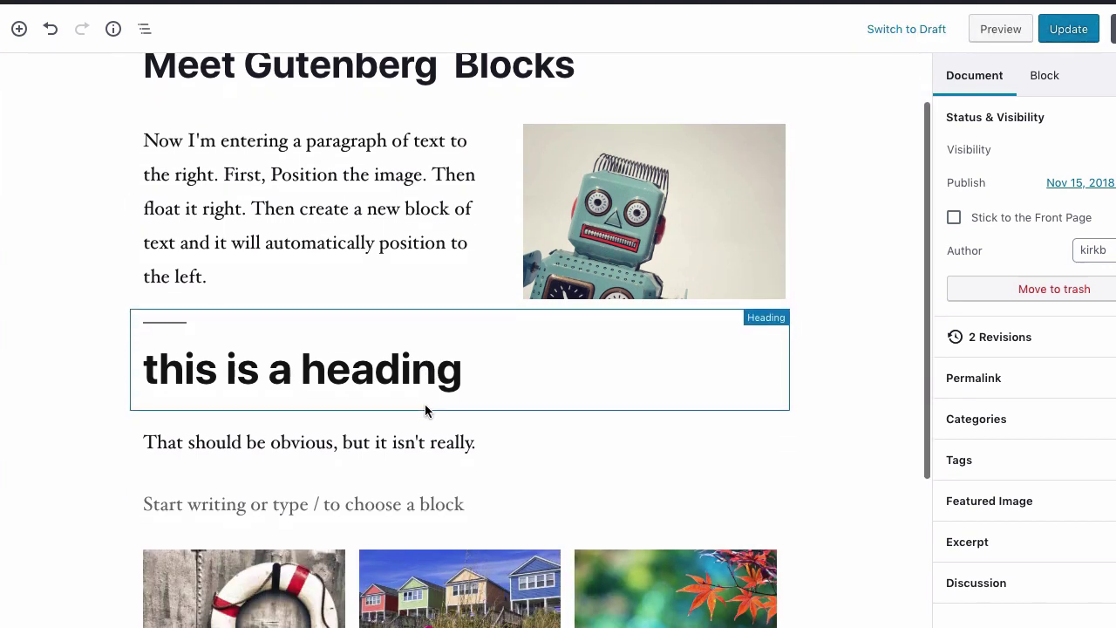
pyautogui.click(163, 343)
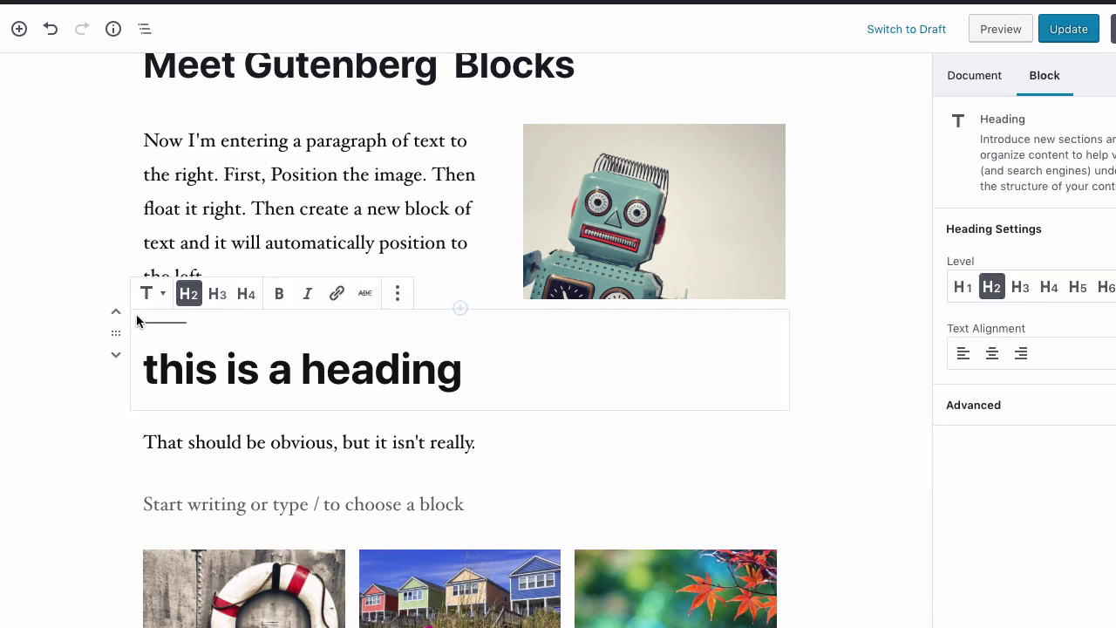
pyautogui.click(463, 362)
pyautogui.click(494, 244)
pyautogui.click(481, 368)
pyautogui.moveTo(120, 341)
pyautogui.moveTo(112, 337); pyautogui.dragTo(204, 482)
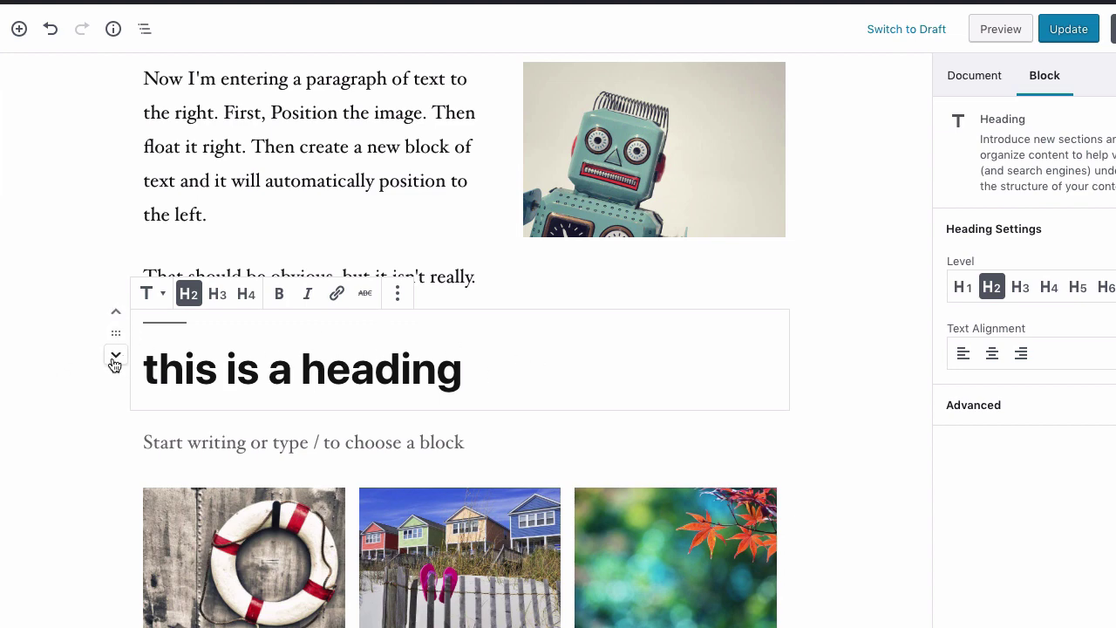
# Move the heading one place at a time down to the gallery and up above the short paragraph, ending just below that paragraph
pyautogui.click(113, 357)
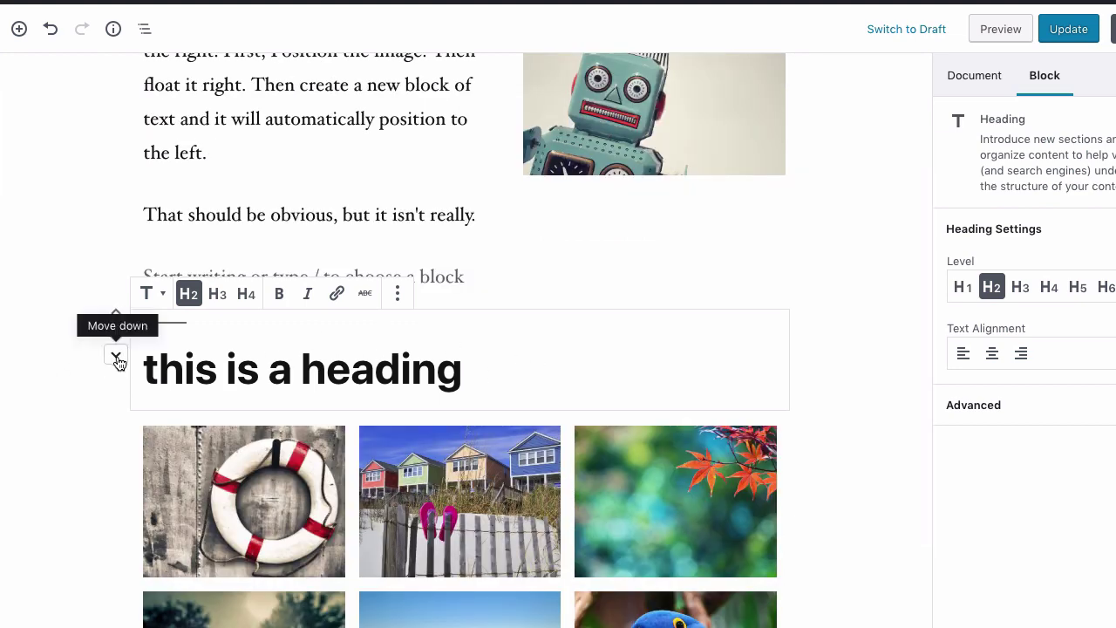
pyautogui.click(115, 361)
pyautogui.click(117, 326)
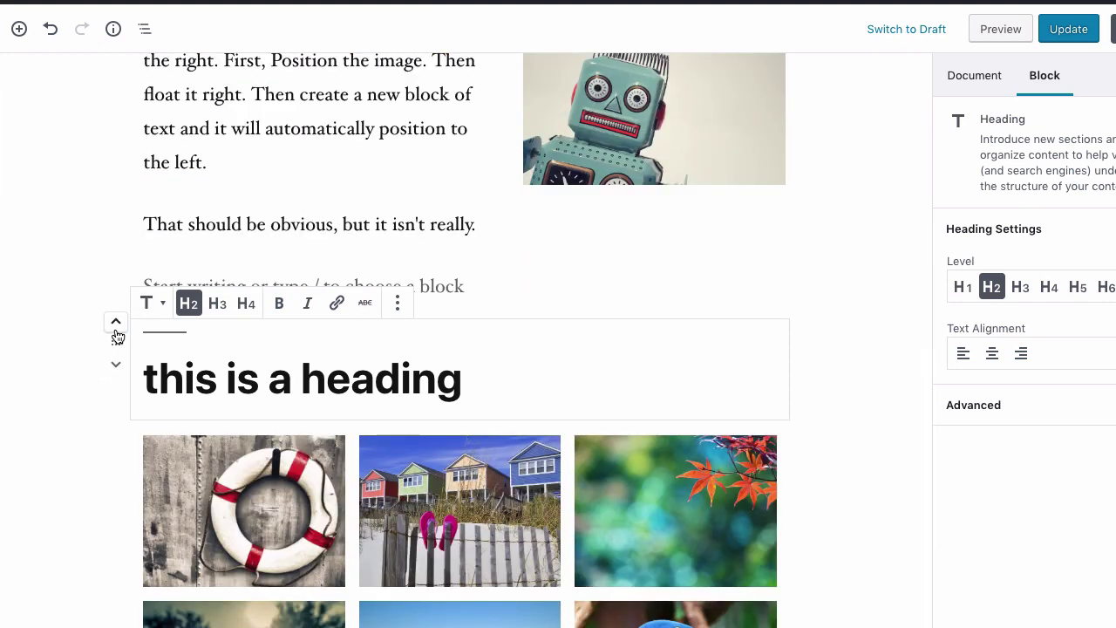
pyautogui.click(117, 326)
pyautogui.click(117, 326)
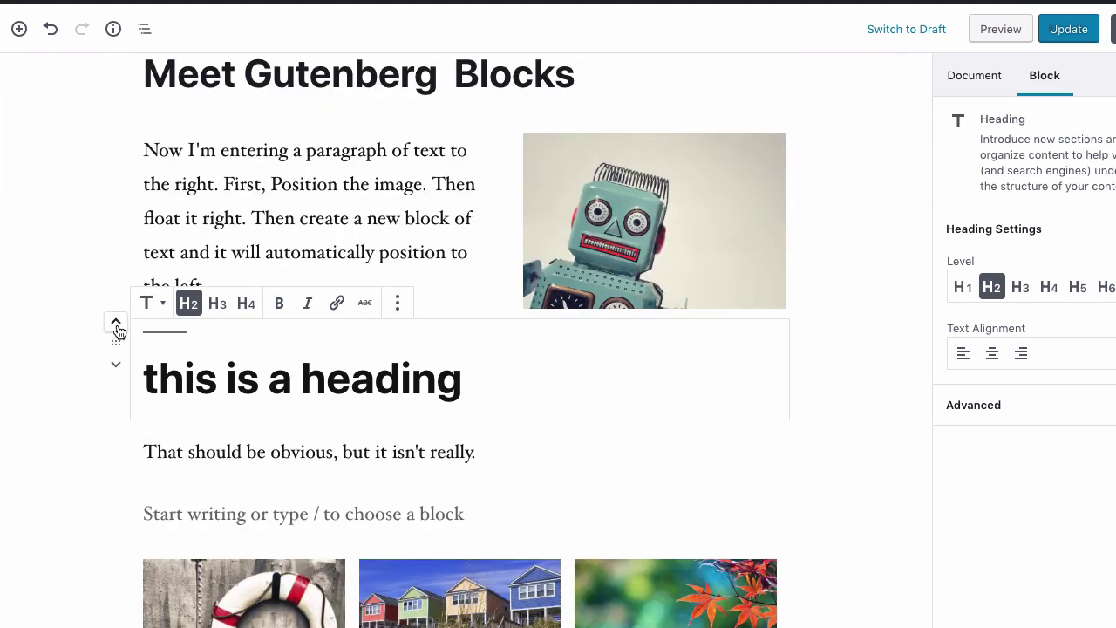
pyautogui.click(117, 366)
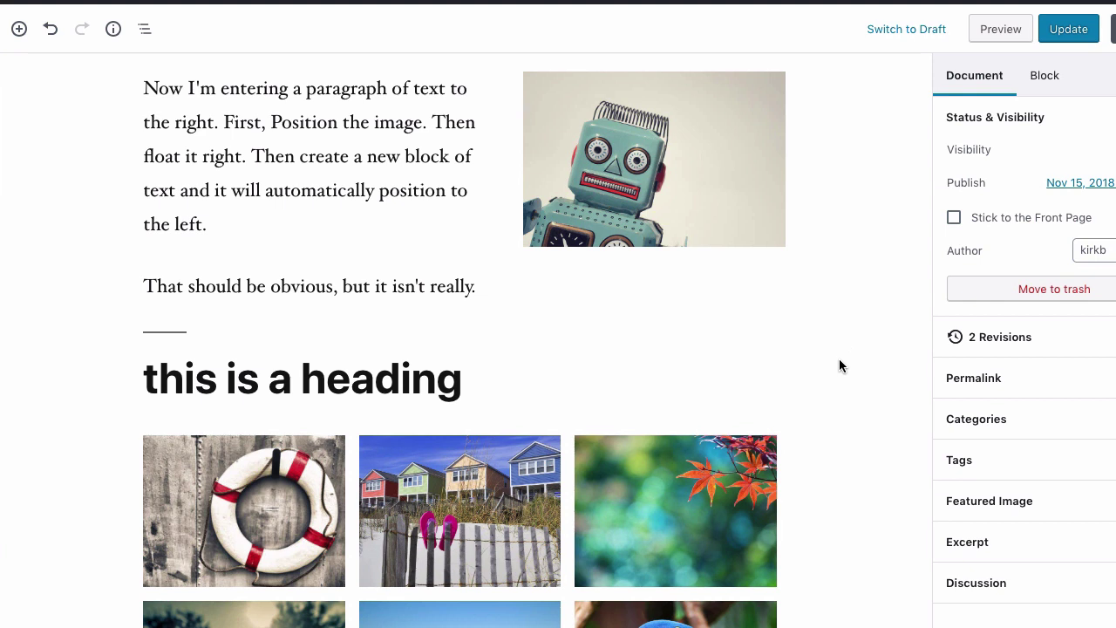
# Remove the heading block "this is a heading" from above the gallery
pyautogui.scroll(-5, 850, 365)
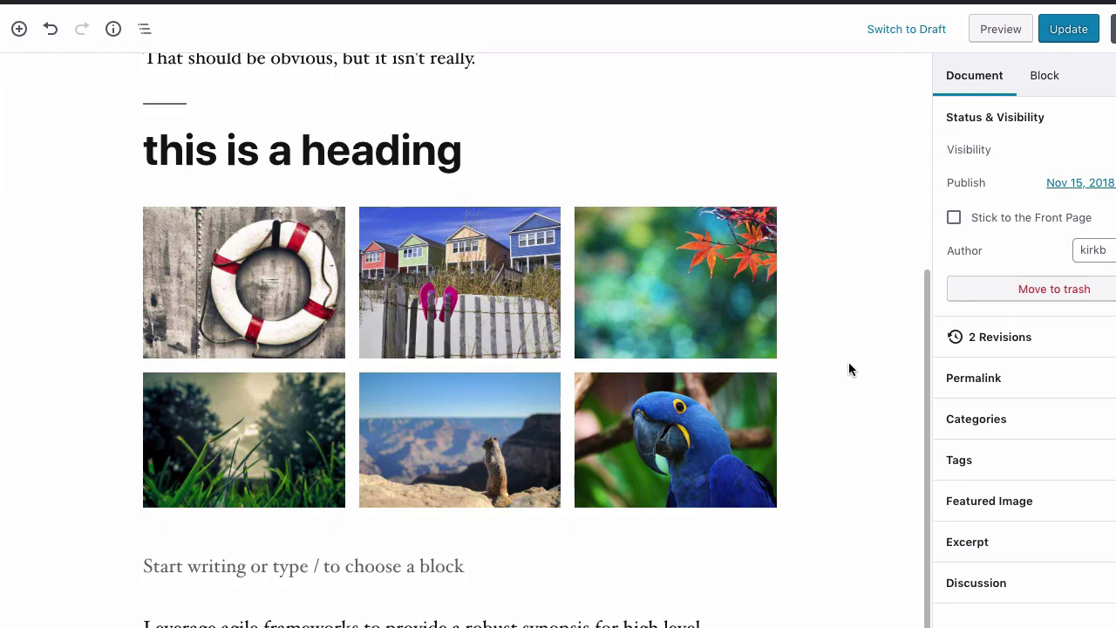
pyautogui.scroll(-2, 849, 364)
pyautogui.scroll(2, 850, 364)
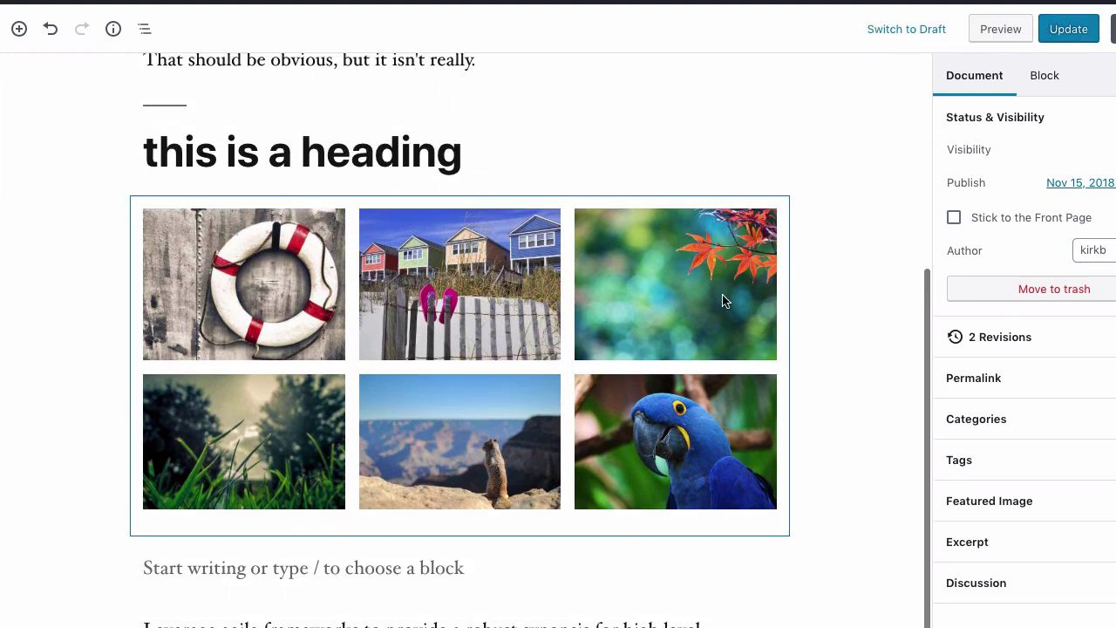
pyautogui.scroll(1, 506, 589)
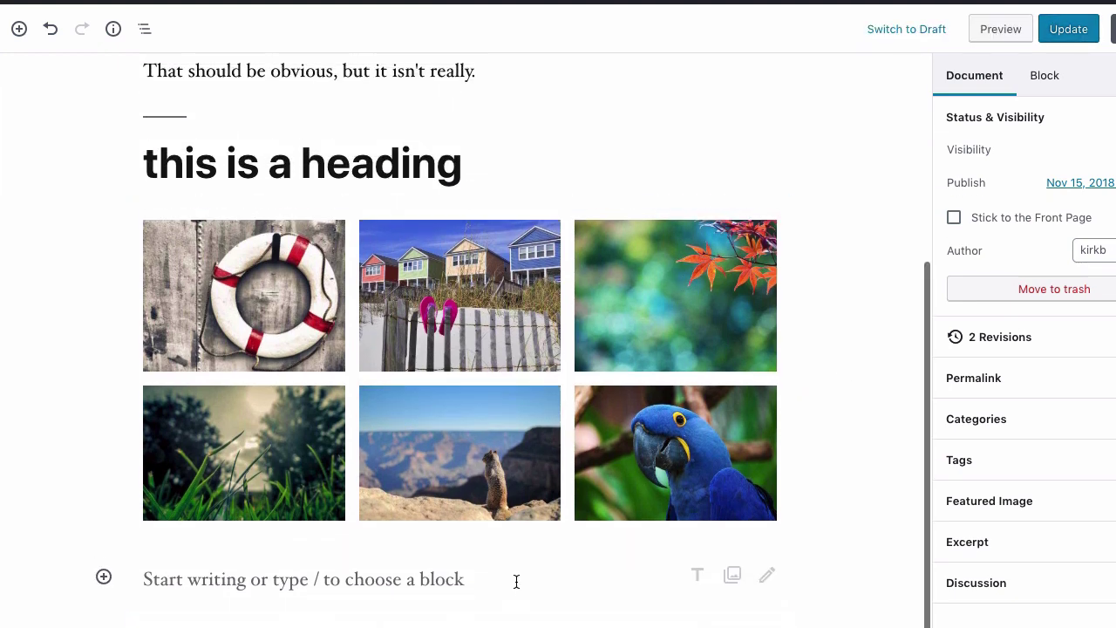
pyautogui.click(297, 212)
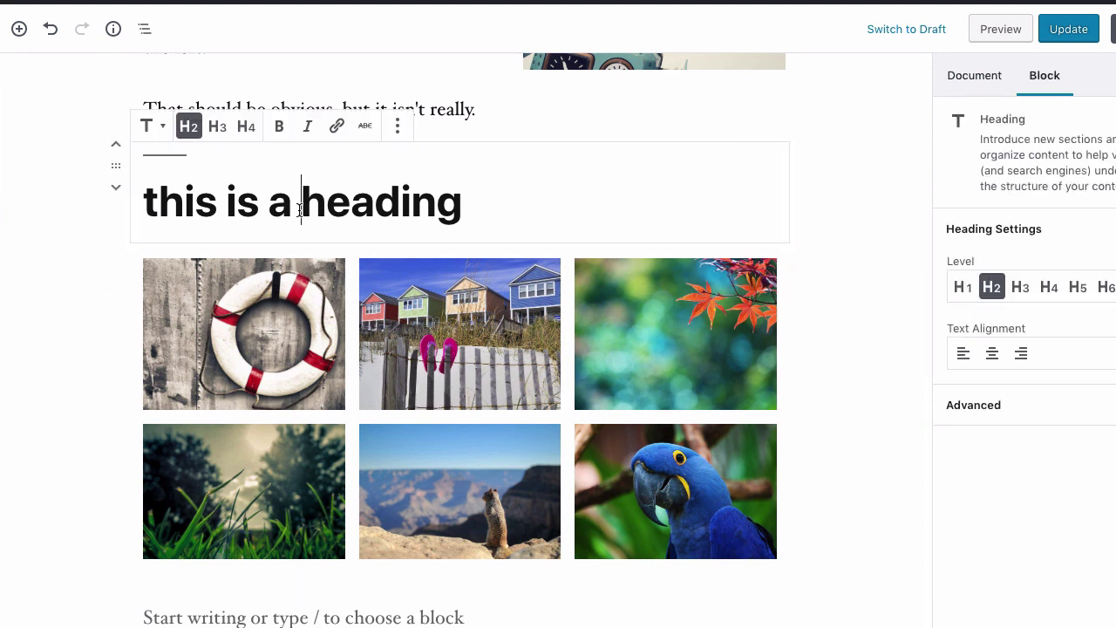
pyautogui.click(398, 129)
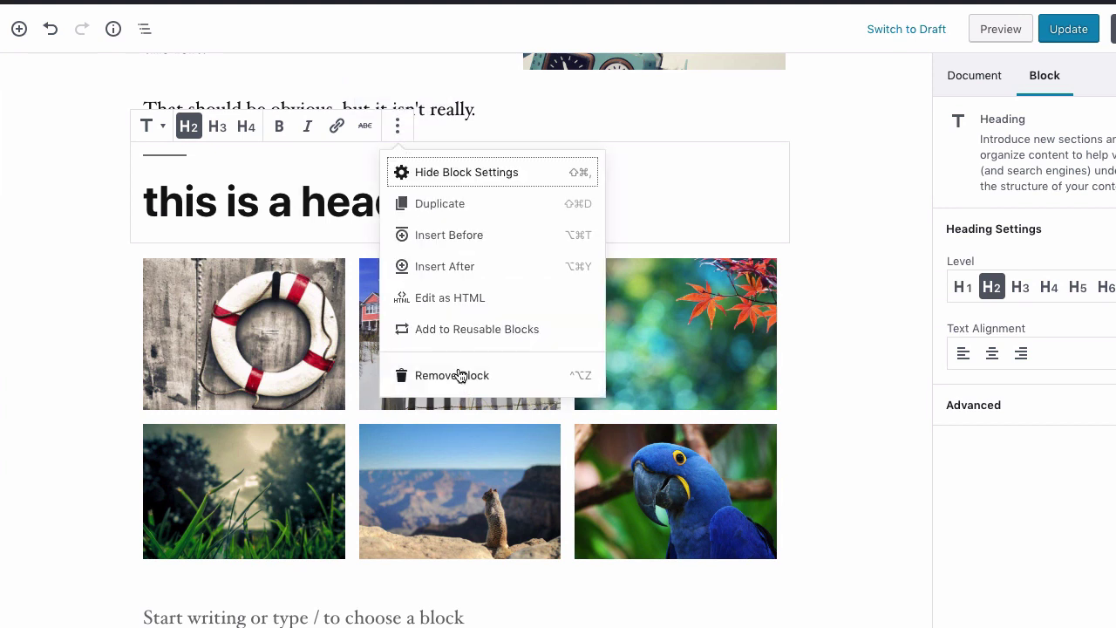
pyautogui.click(433, 384)
pyautogui.click(433, 384)
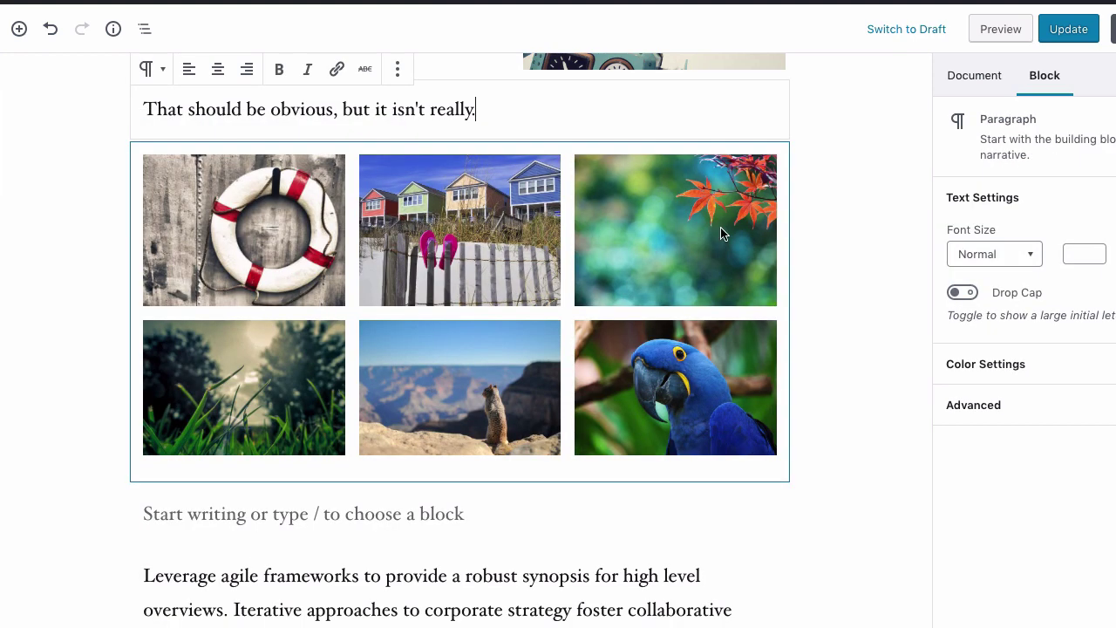
pyautogui.scroll(3, 401, 165)
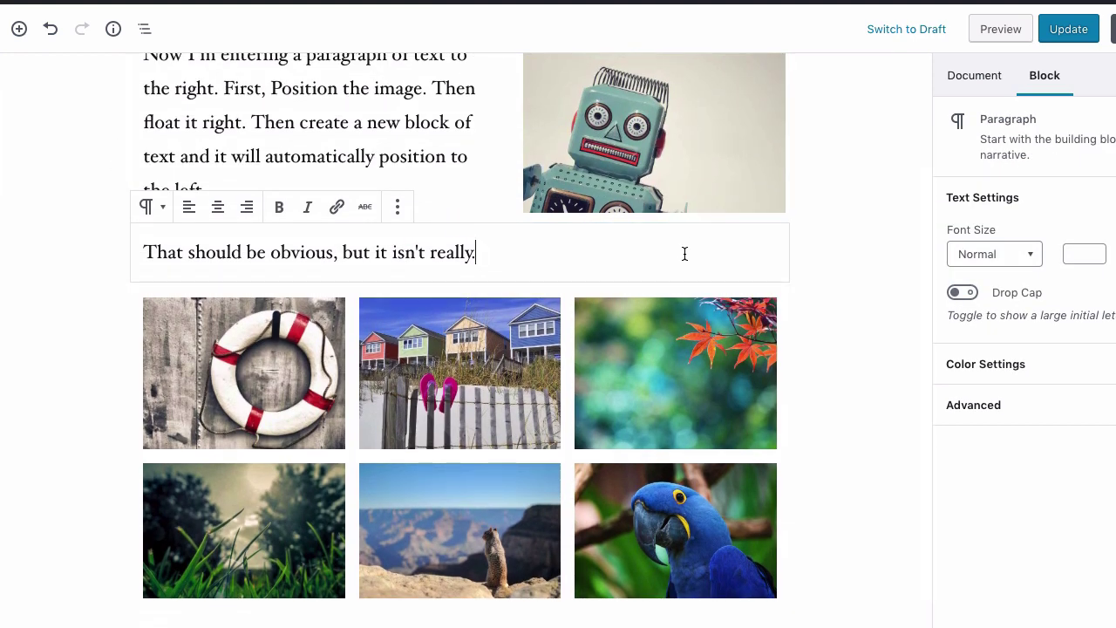